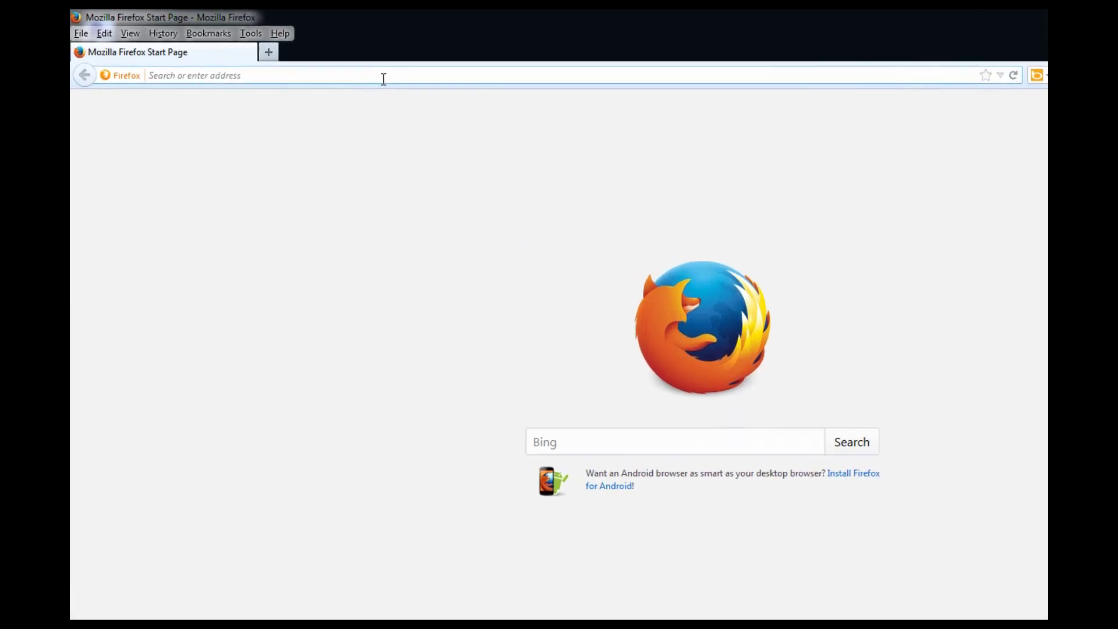
pyautogui.write('students')
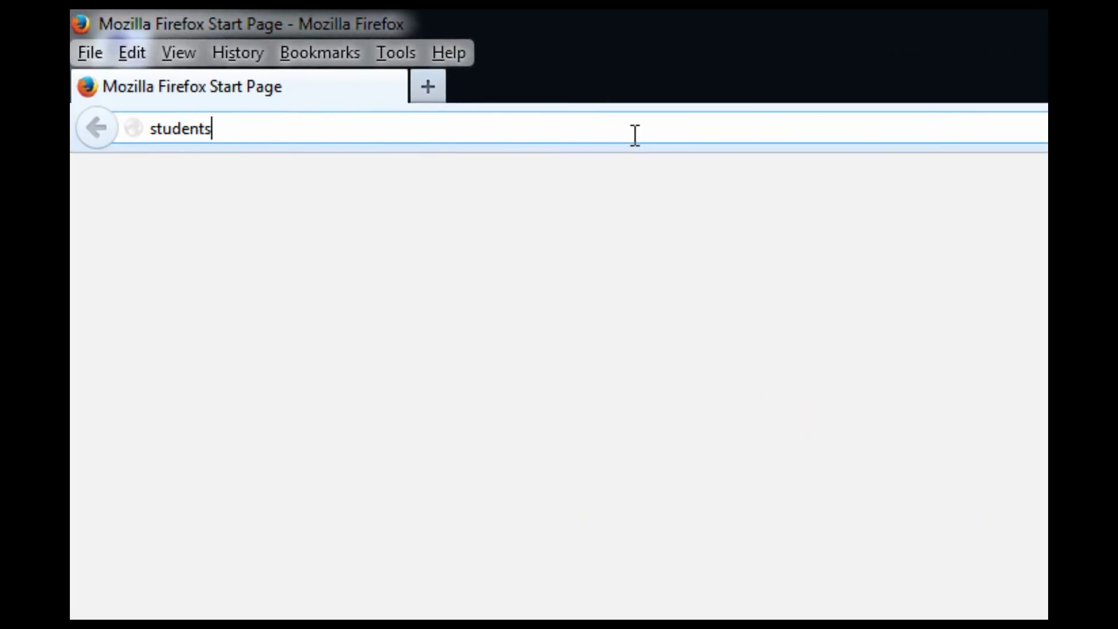
pyautogui.write('.autodesk.com/education/')
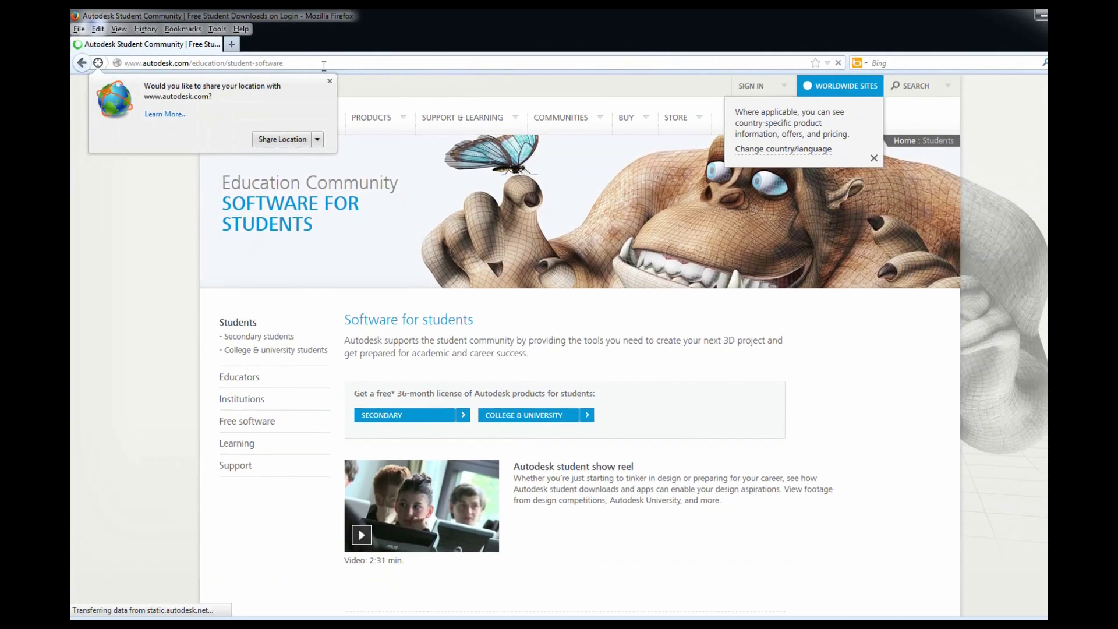
# Step: Dismiss the region popups and start registering a new education account from Sign In
pyautogui.click(664, 169)
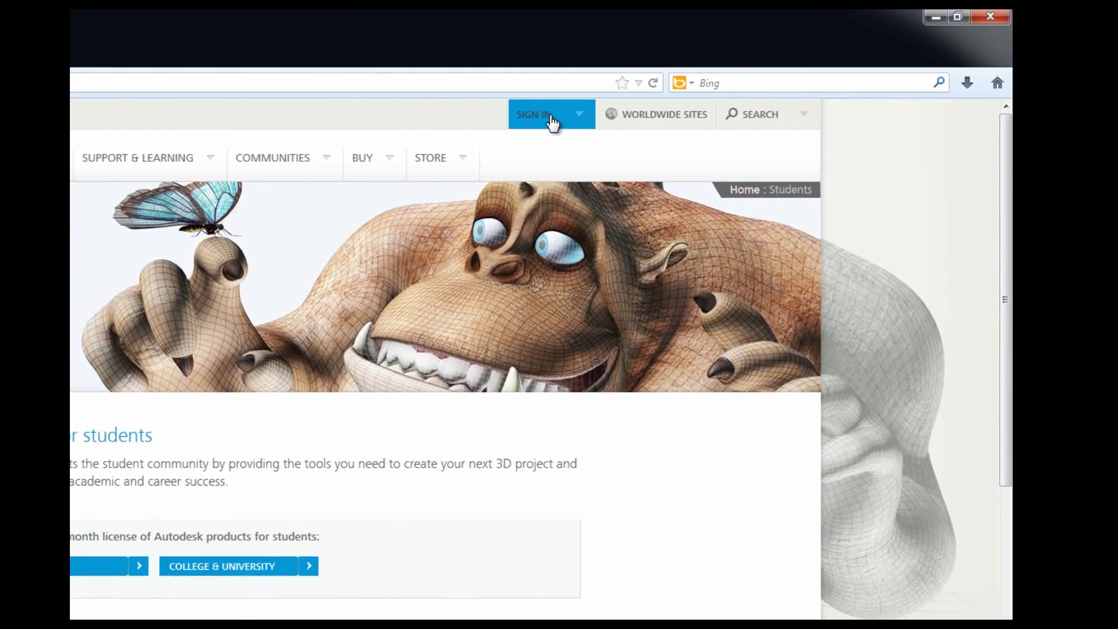
pyautogui.click(713, 85)
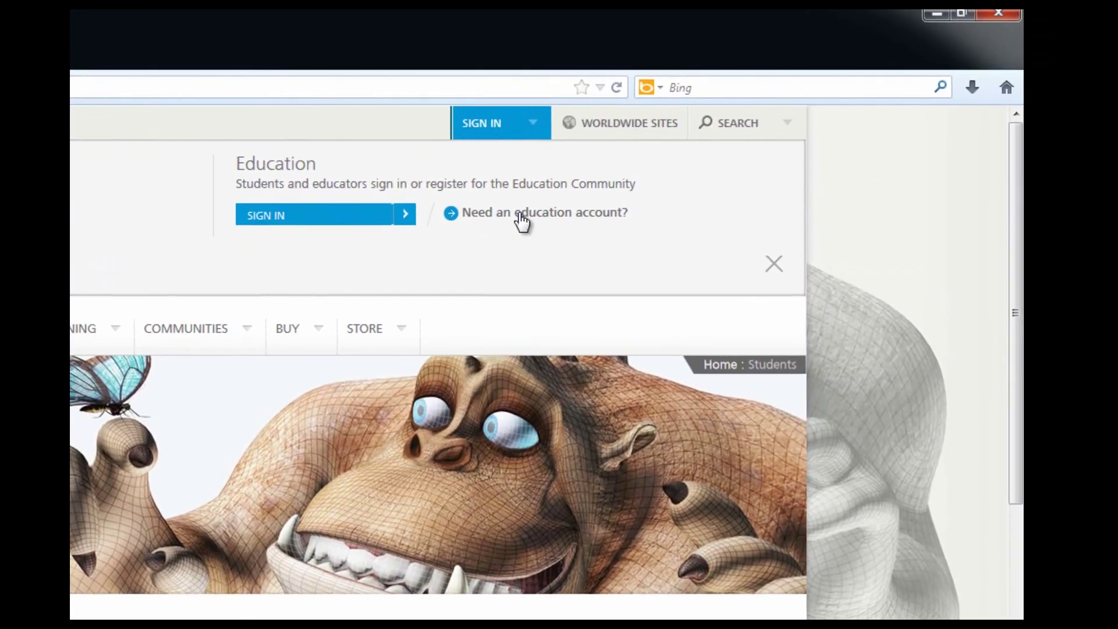
pyautogui.click(521, 221)
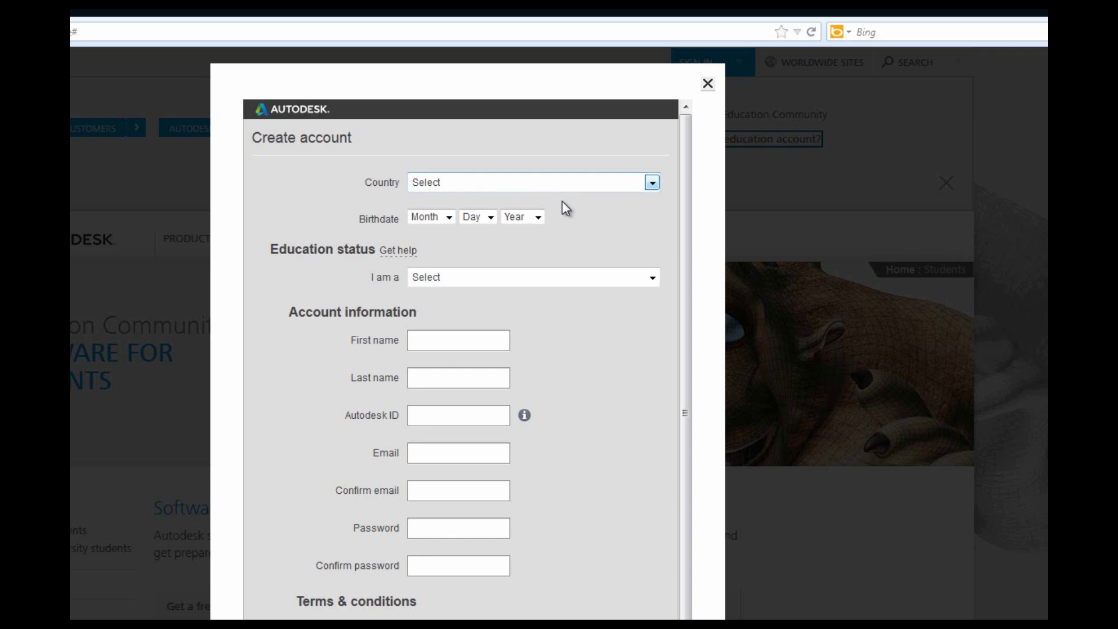
# Step: Choose the Student education status and agree to the email communications and Autodesk 360 terms
pyautogui.click(491, 280)
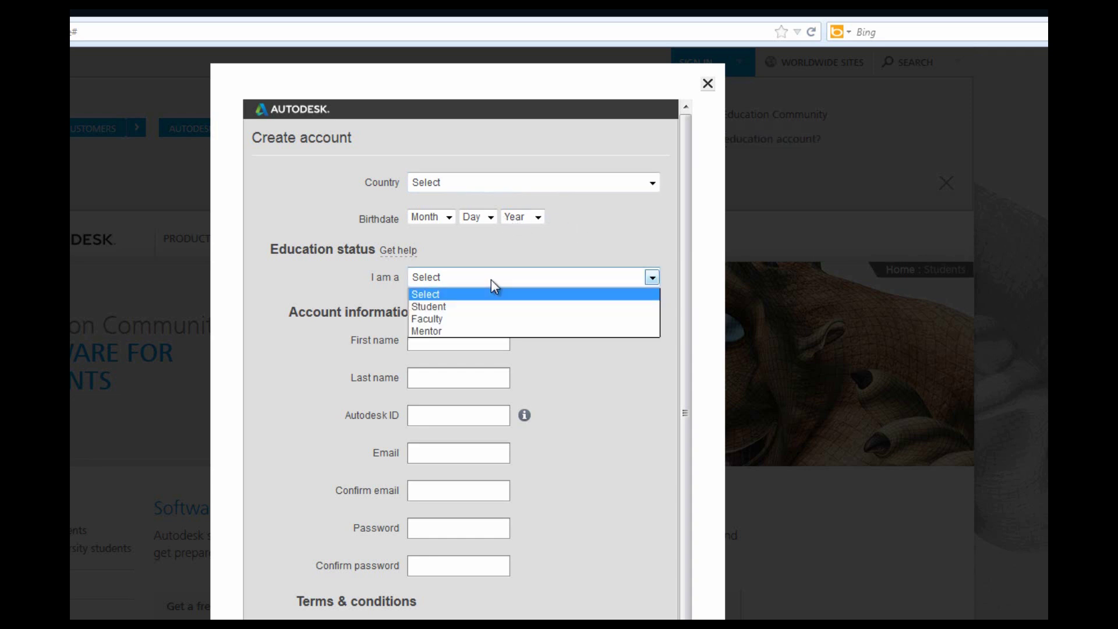
pyautogui.click(479, 308)
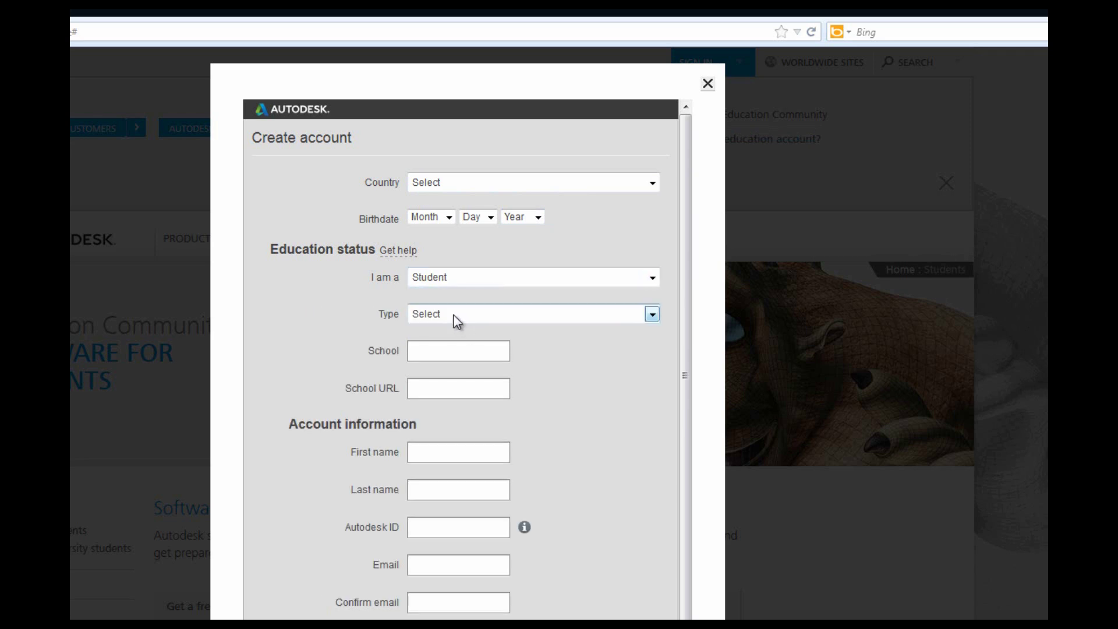
pyautogui.click(460, 313)
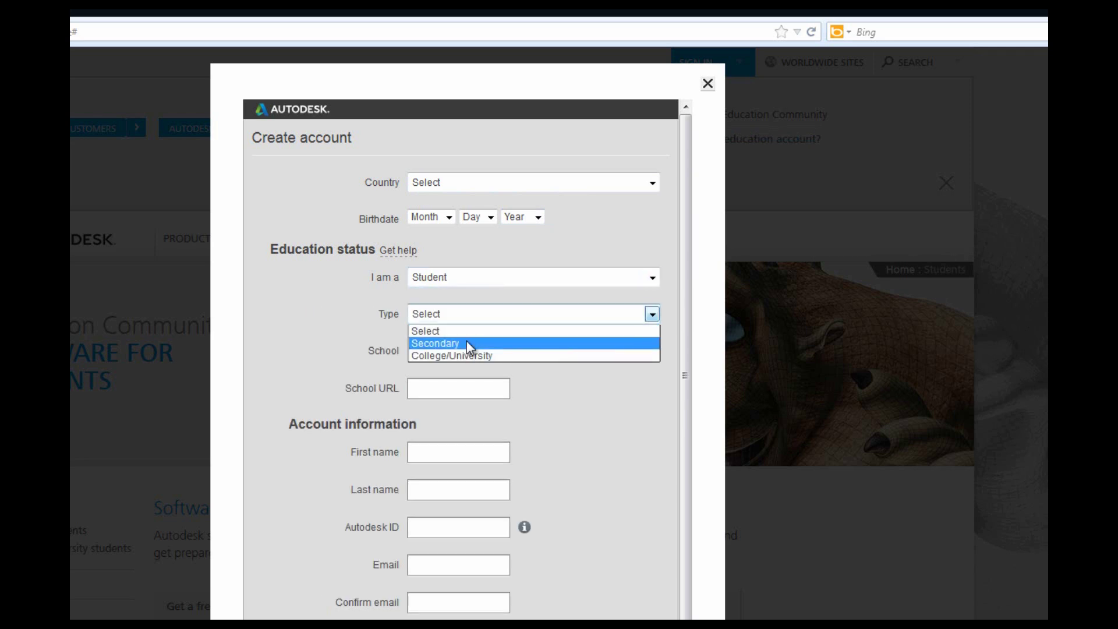
pyautogui.click(340, 359)
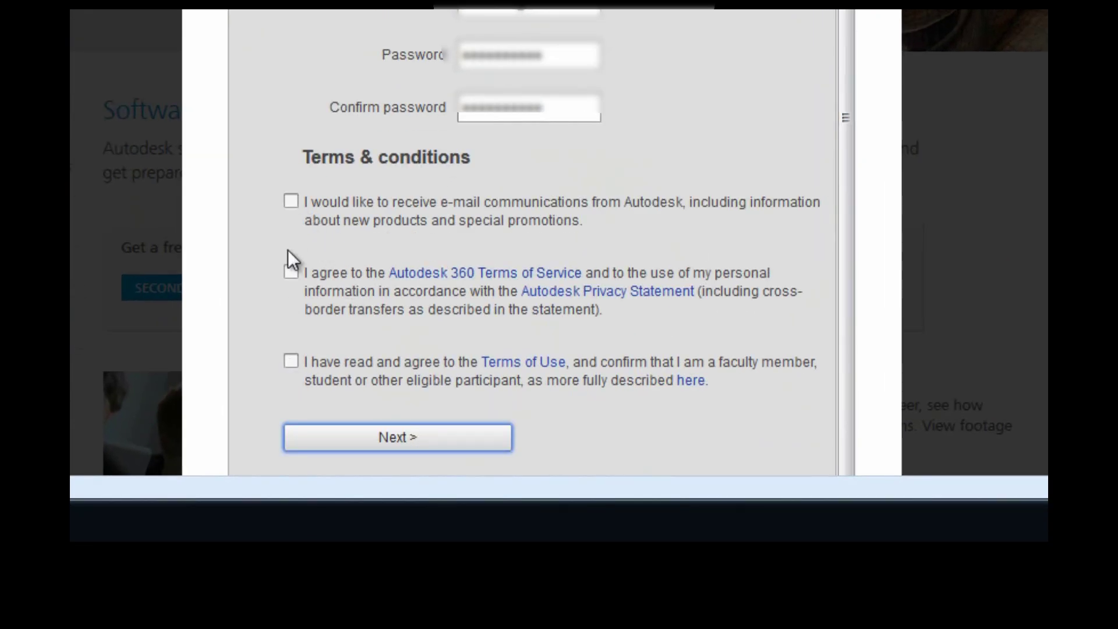
pyautogui.click(291, 203)
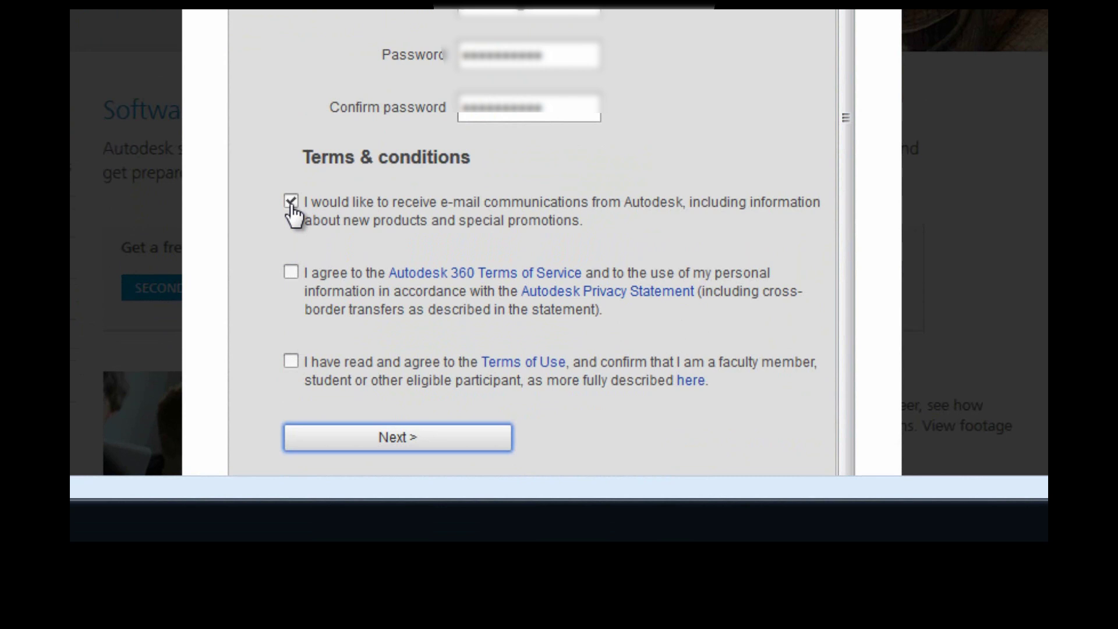
pyautogui.click(290, 273)
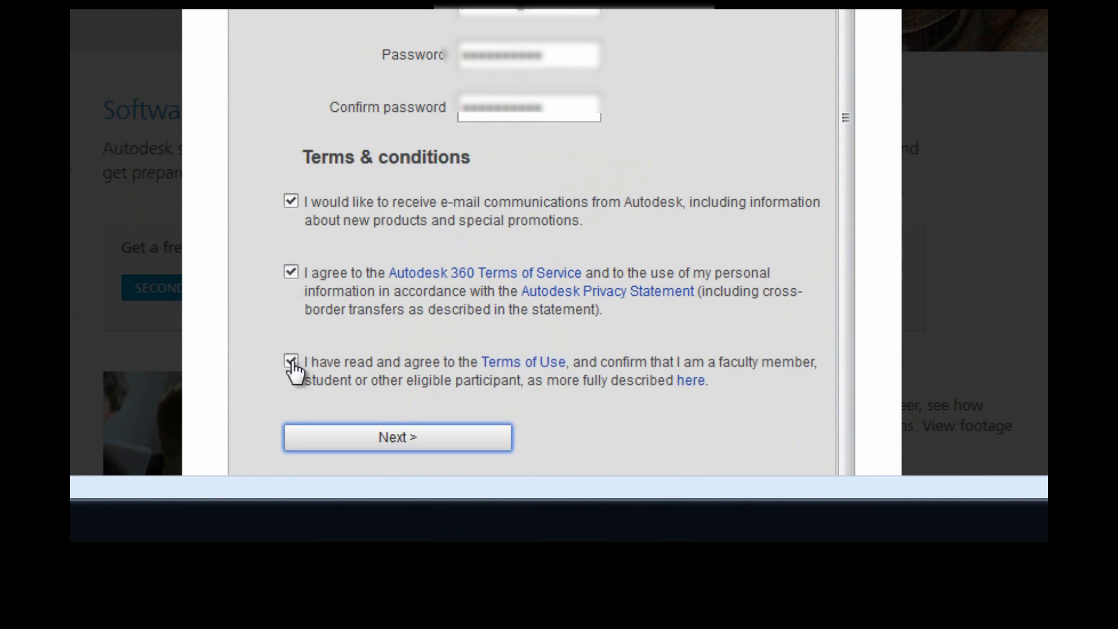
# Step: Submit the new account registration and return to the Gmail inbox
pyautogui.click(398, 439)
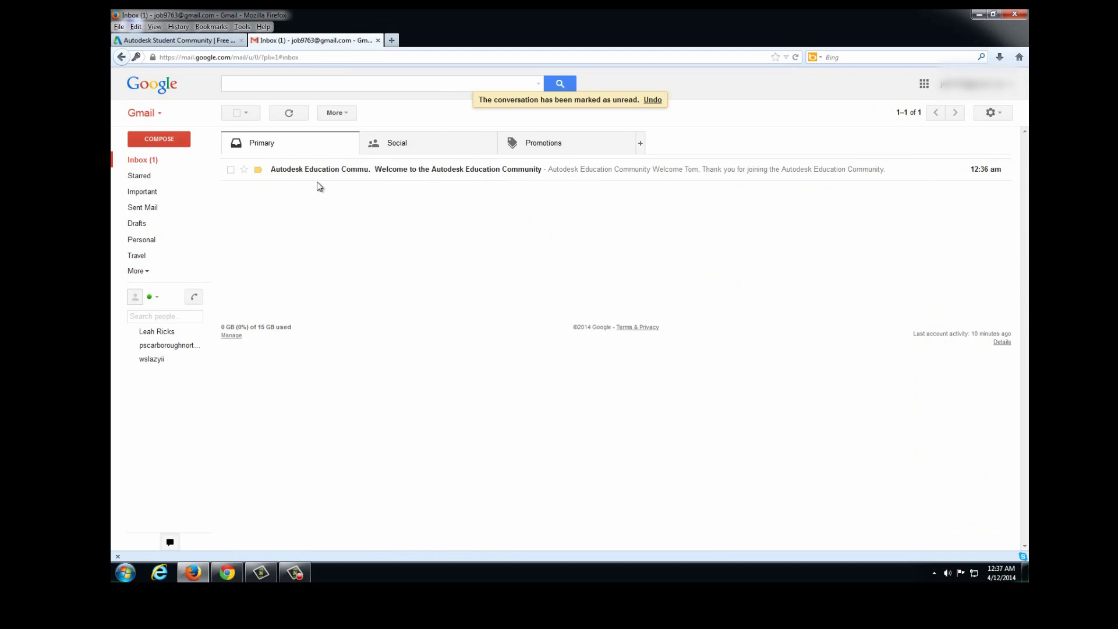
# Step: Read the Autodesk welcome email and activate the account through its link
pyautogui.moveTo(520, 172)
pyautogui.click(488, 175)
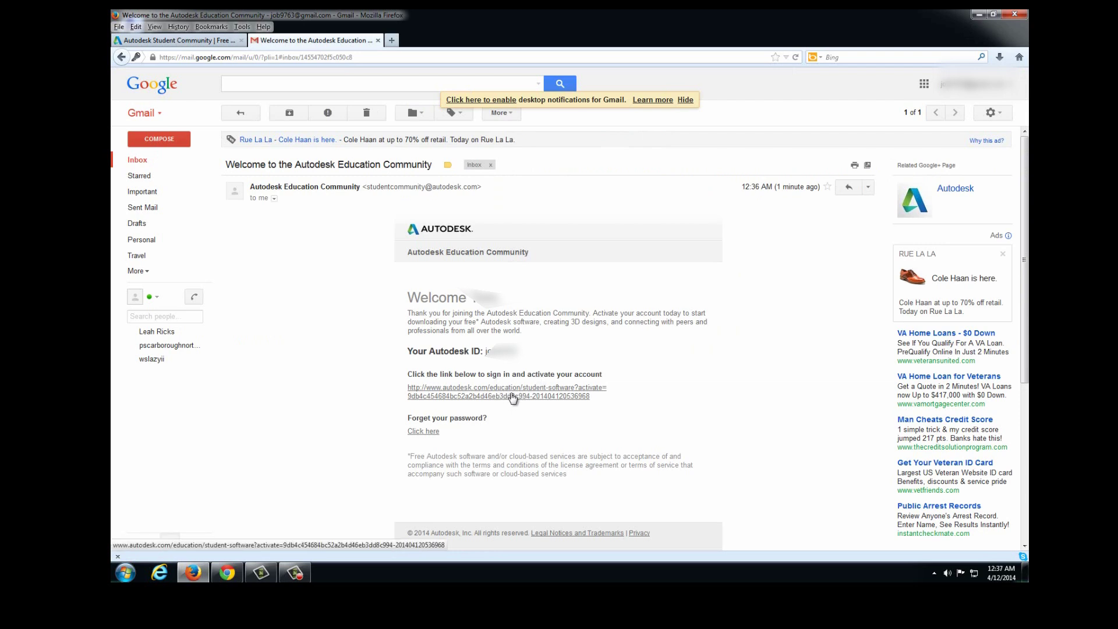
pyautogui.click(514, 398)
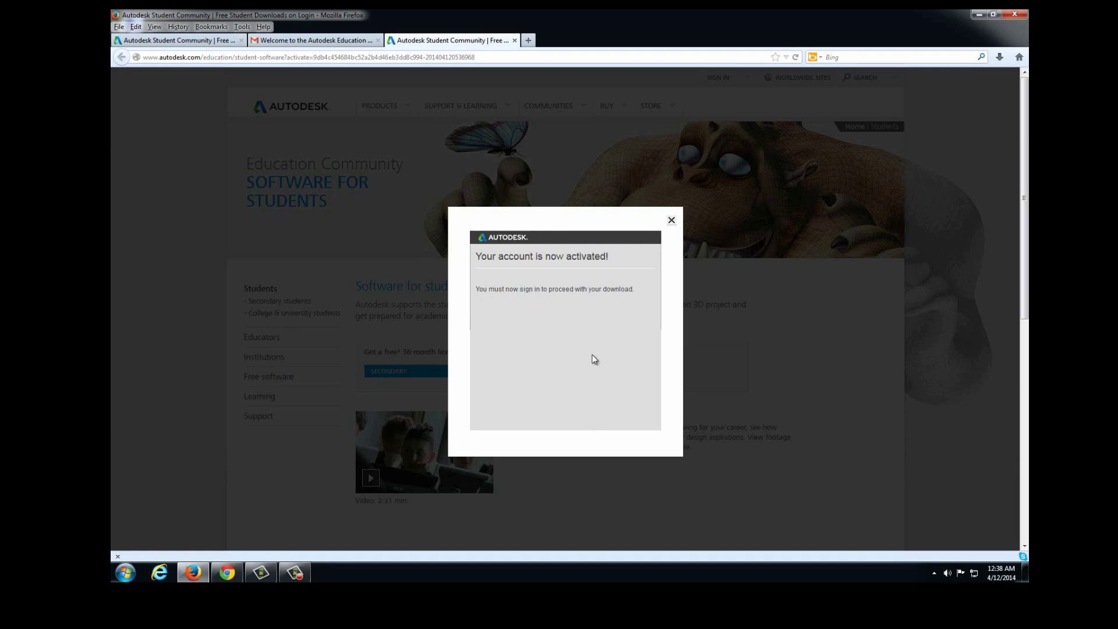
# Step: Load students.autodesk.com in a new window and sign in with the new ID and password
pyautogui.hotkey('ctrl', 'n')
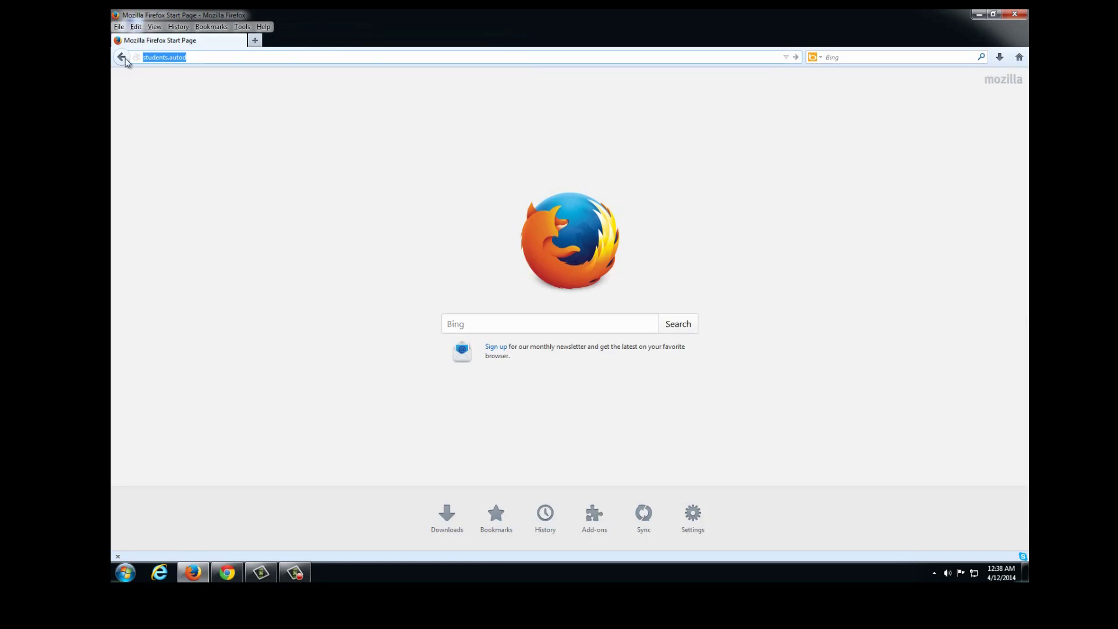
pyautogui.write('students.autodesk.com/')
pyautogui.press('Return')
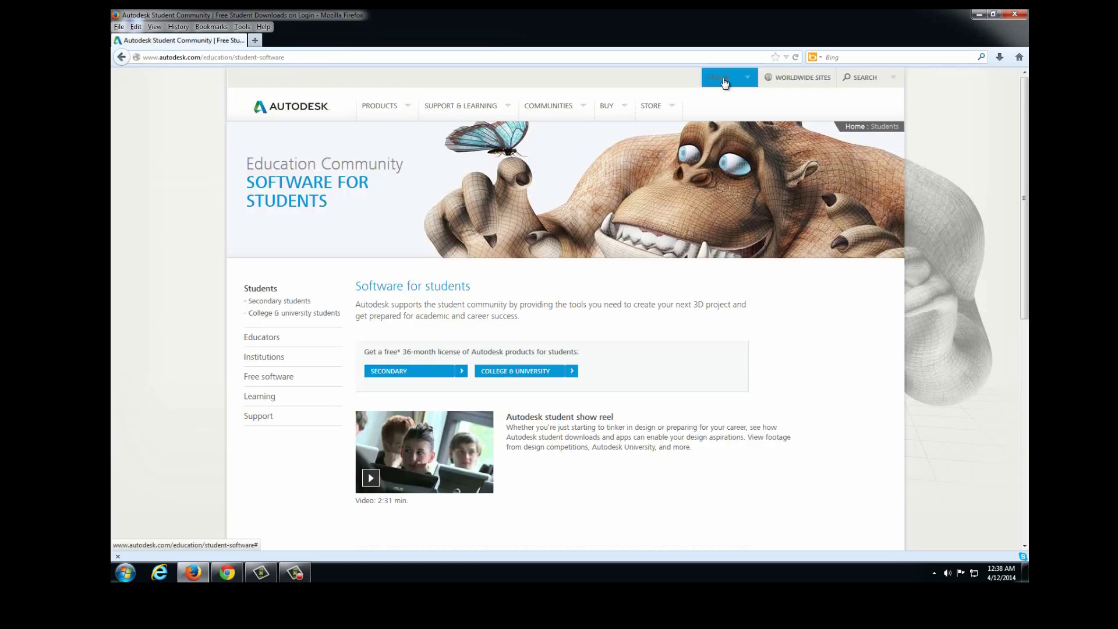
pyautogui.click(726, 79)
pyautogui.click(615, 131)
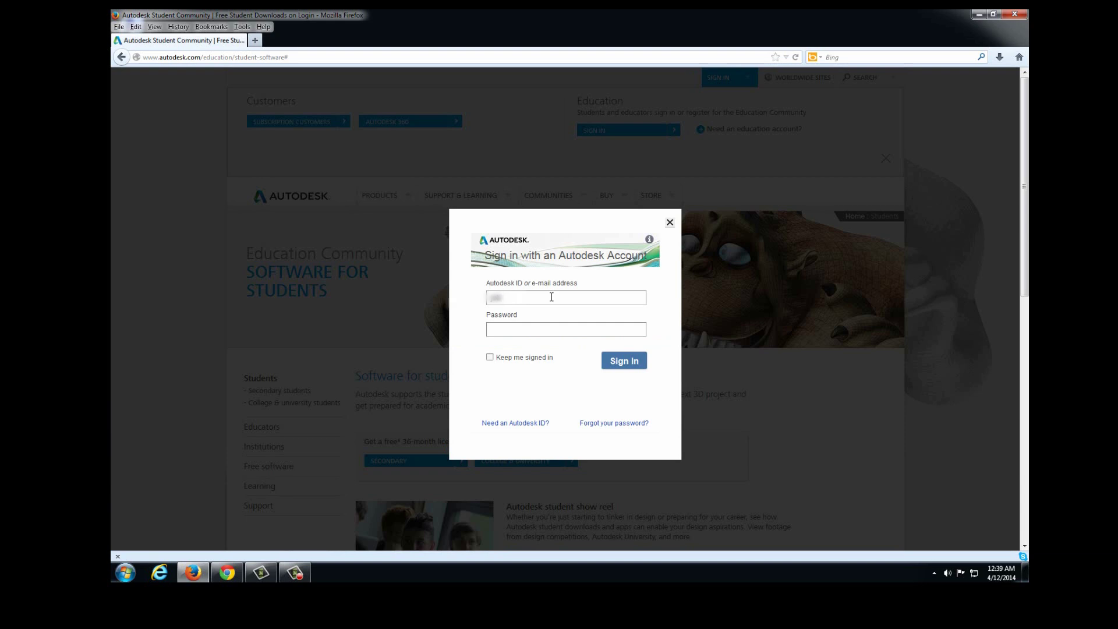
pyautogui.write('abc')
pyautogui.press('Tab')
pyautogui.write('***********')
pyautogui.press('Return')
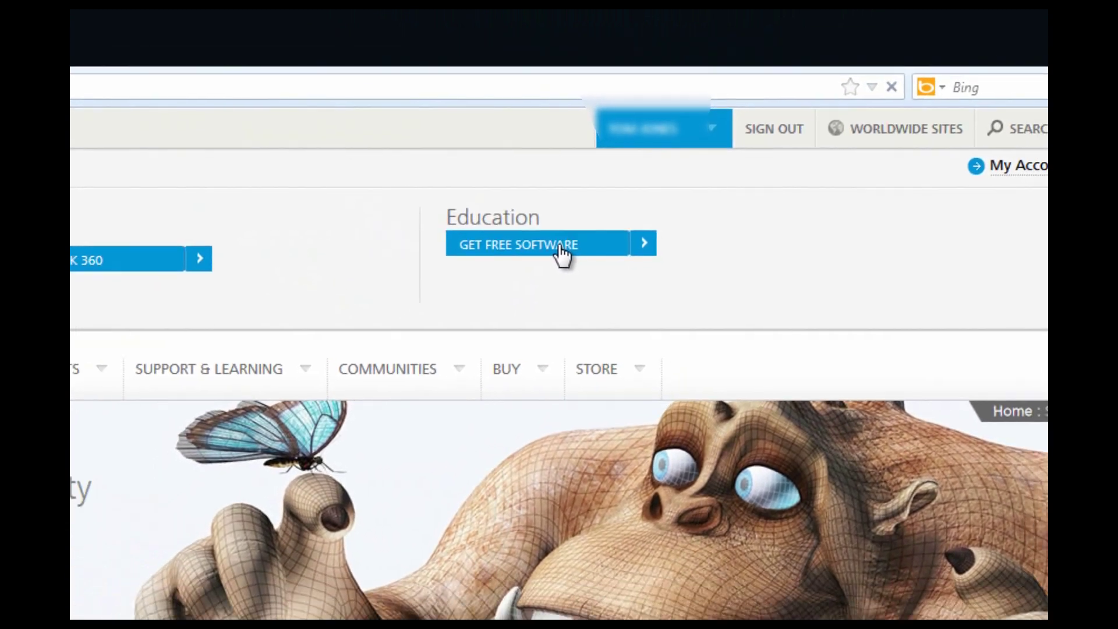
# Step: Go to the free student software downloads catalogue
pyautogui.click(551, 265)
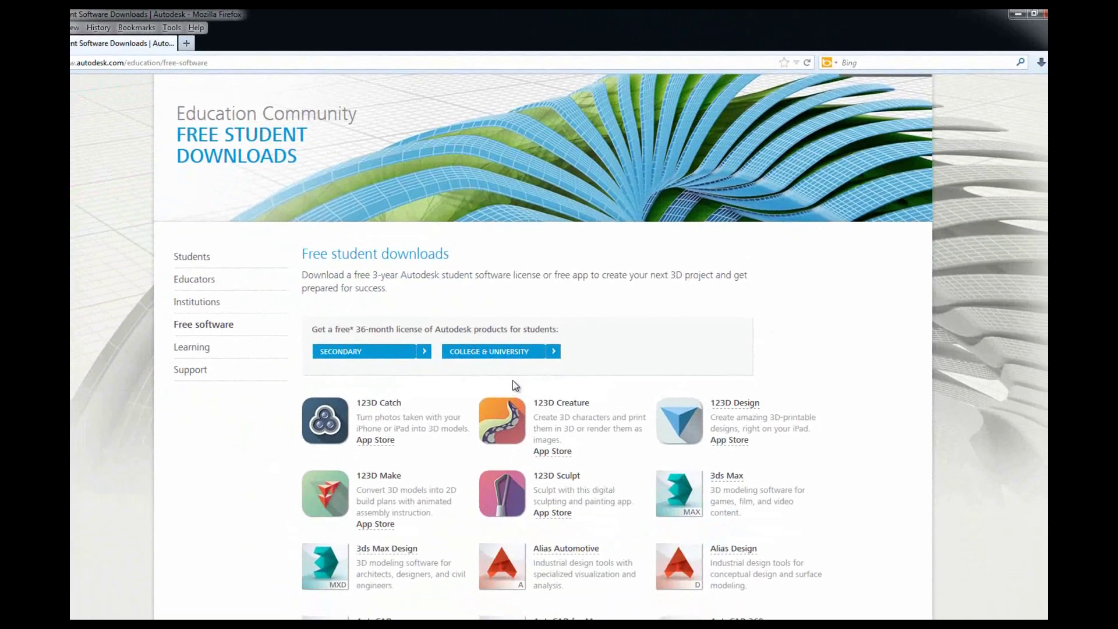
pyautogui.scroll(-3, 463, 345)
pyautogui.scroll(-3, 462, 346)
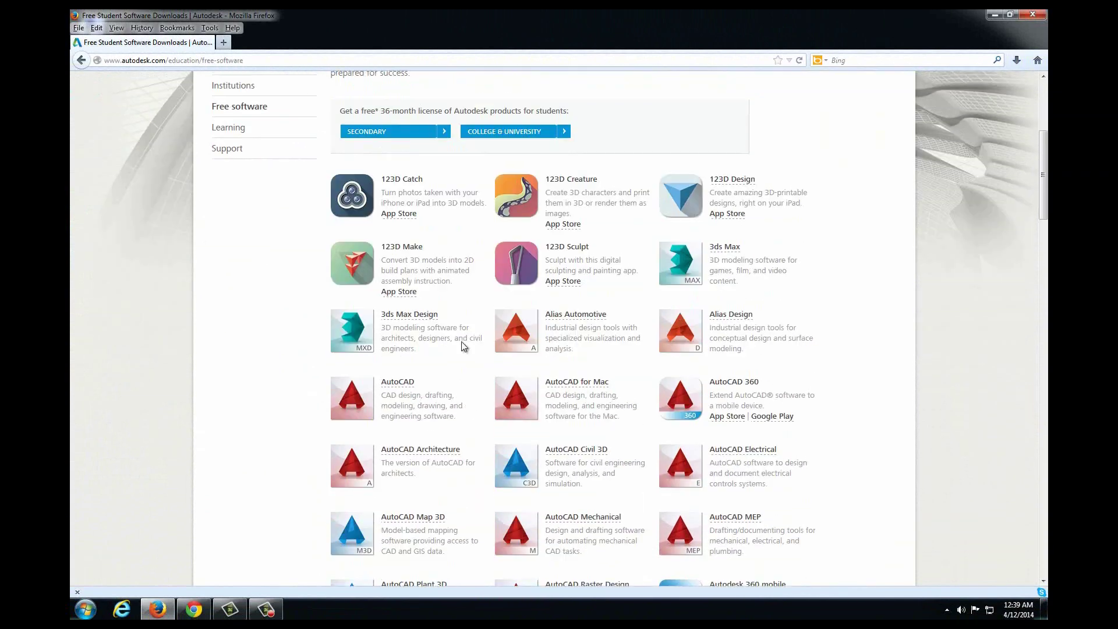
pyautogui.scroll(-5, 643, 379)
pyautogui.scroll(-5, 648, 379)
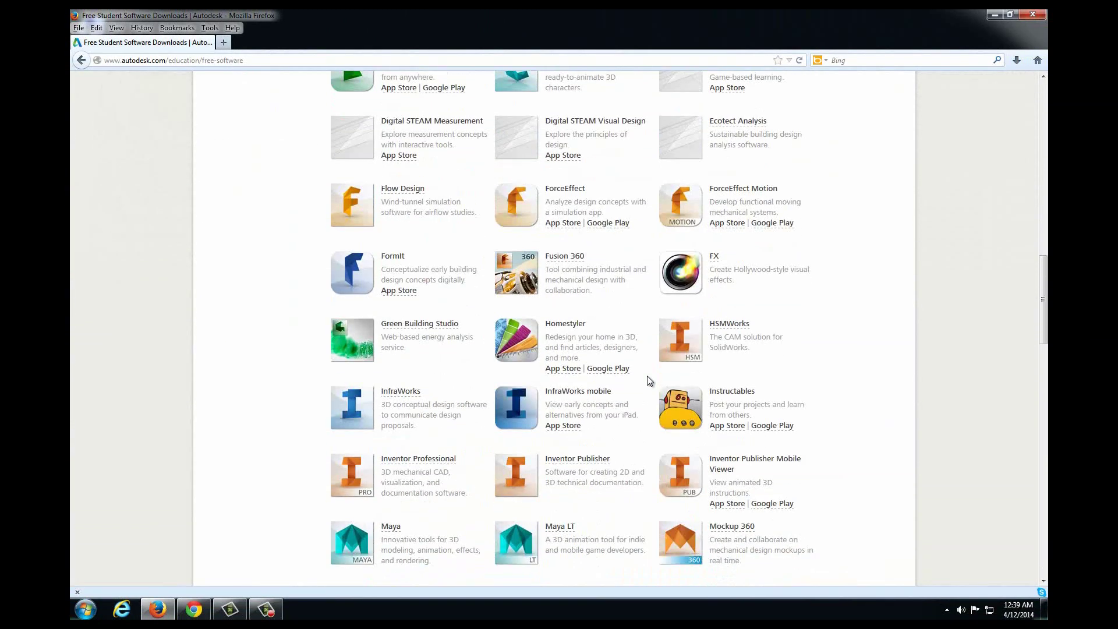
pyautogui.scroll(-1, 646, 375)
pyautogui.scroll(5, 640, 378)
pyautogui.scroll(3, 638, 379)
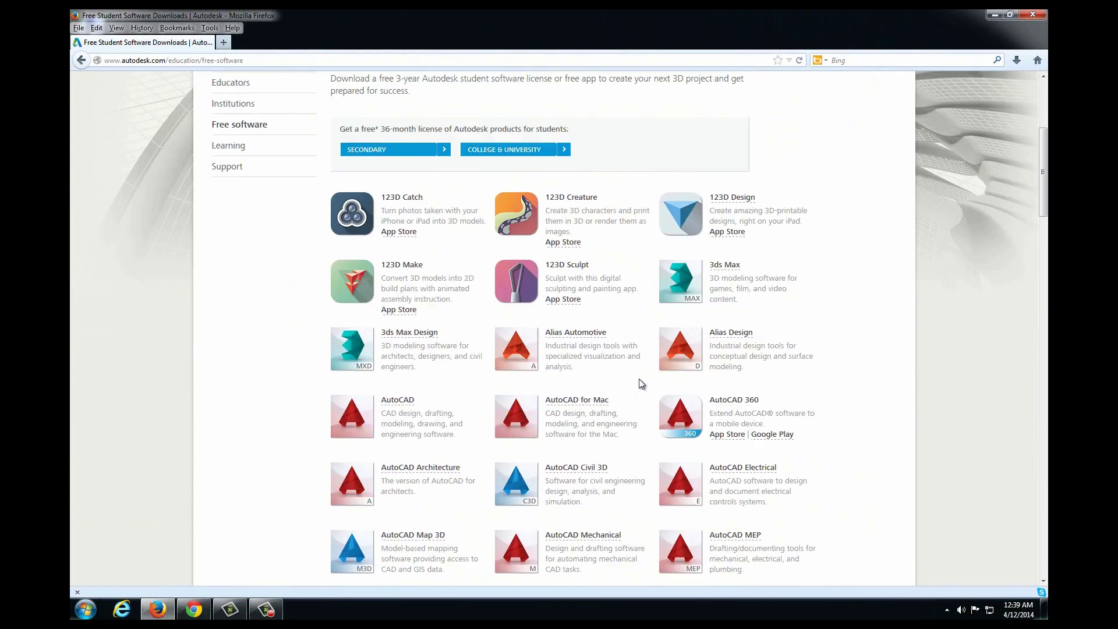
pyautogui.scroll(3, 639, 379)
pyautogui.scroll(-3, 633, 376)
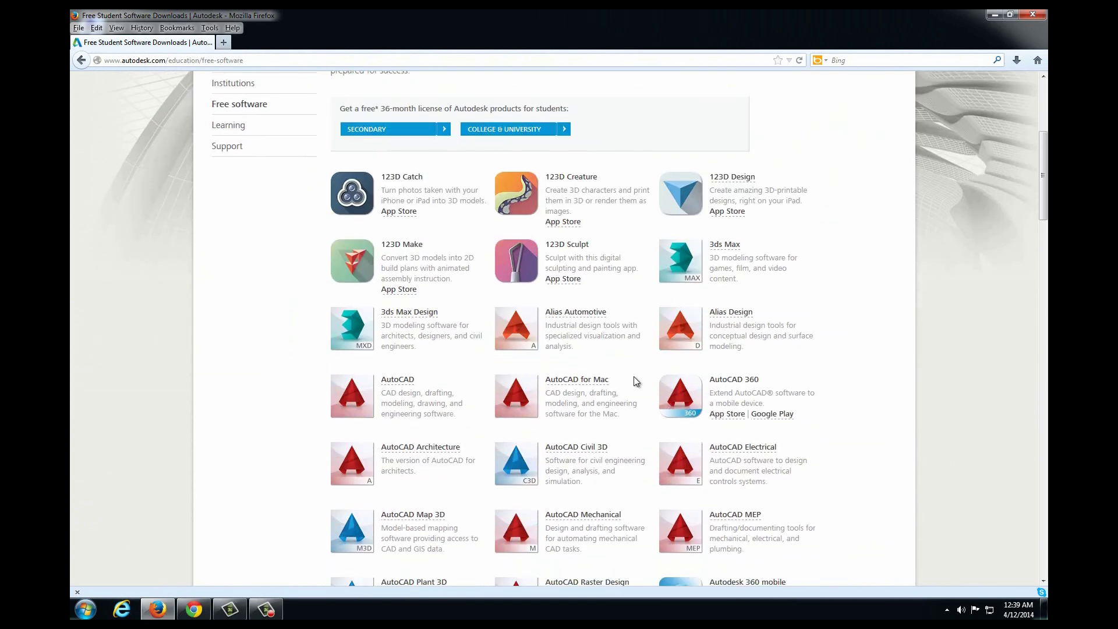
pyautogui.scroll(-2, 633, 377)
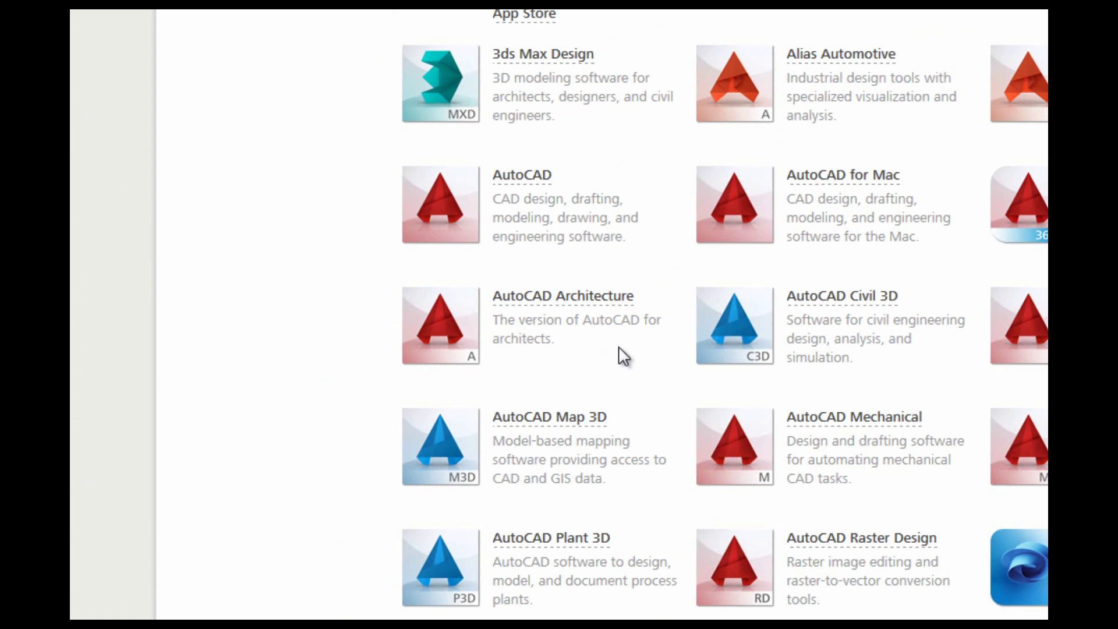
# Step: On the AutoCAD Architecture page select version 2015, English, Windows 64-bit
pyautogui.click(526, 302)
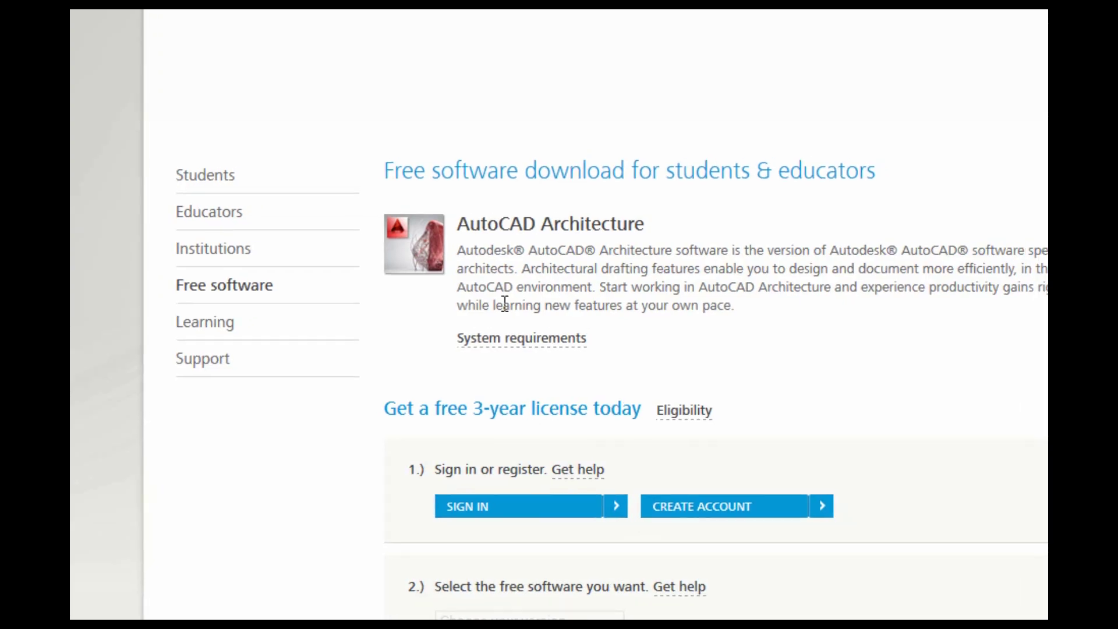
pyautogui.scroll(-1, 457, 365)
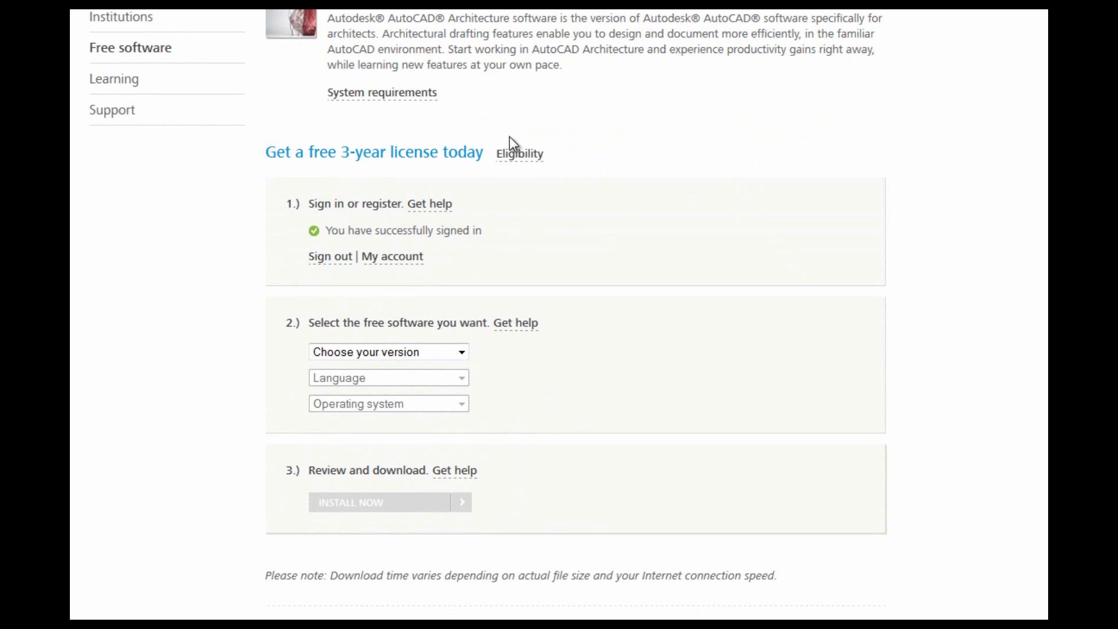
pyautogui.scroll(-2, 518, 138)
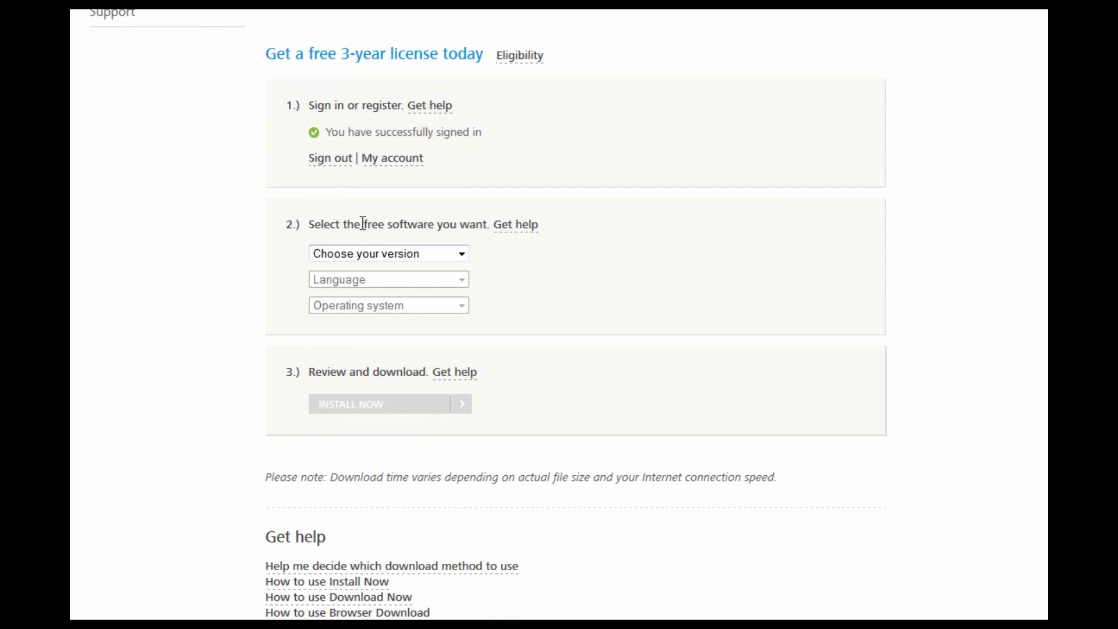
pyautogui.click(461, 255)
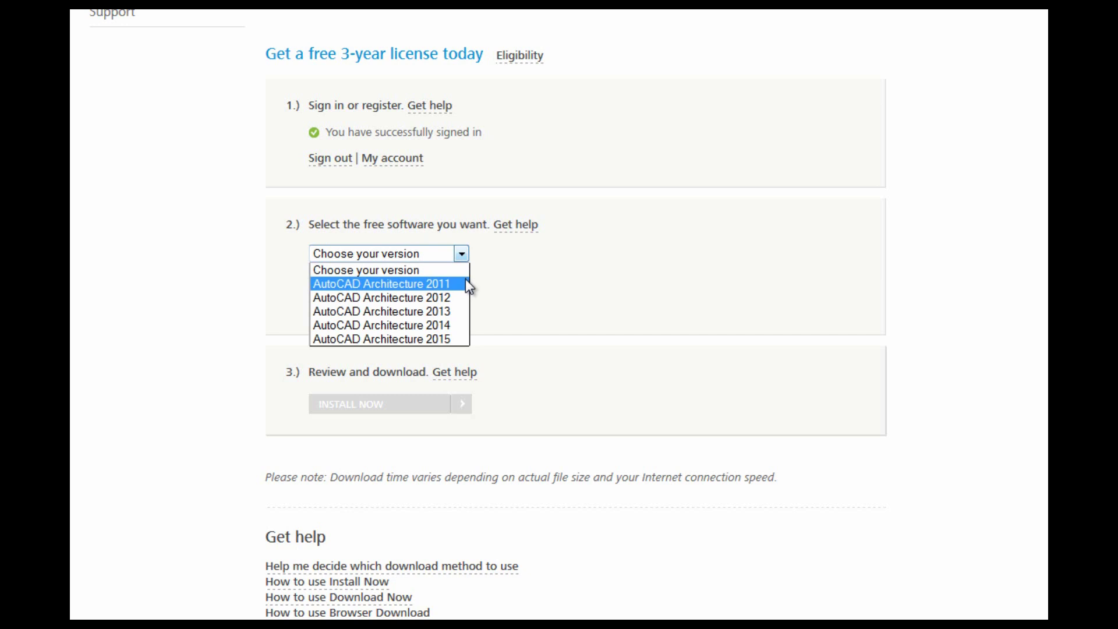
pyautogui.click(448, 337)
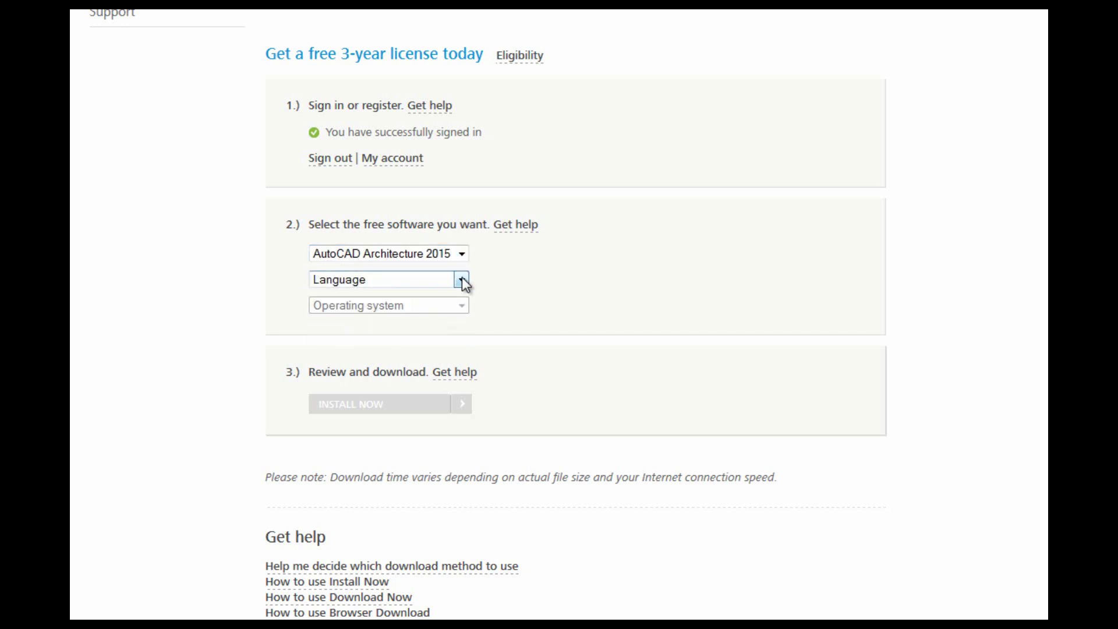
pyautogui.click(463, 277)
pyautogui.click(428, 322)
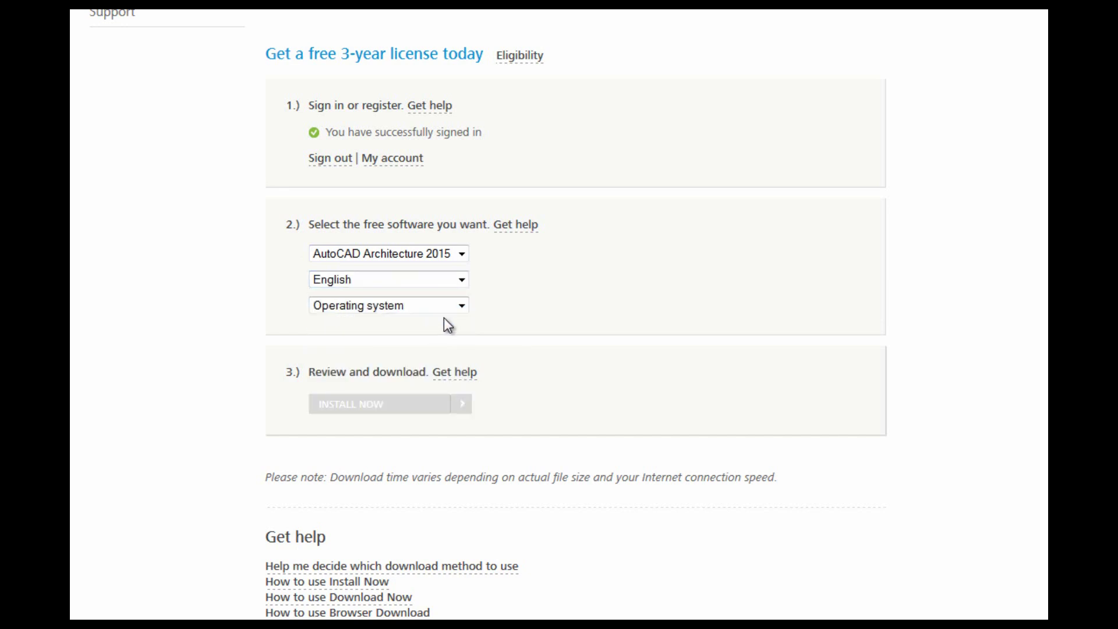
pyautogui.click(461, 308)
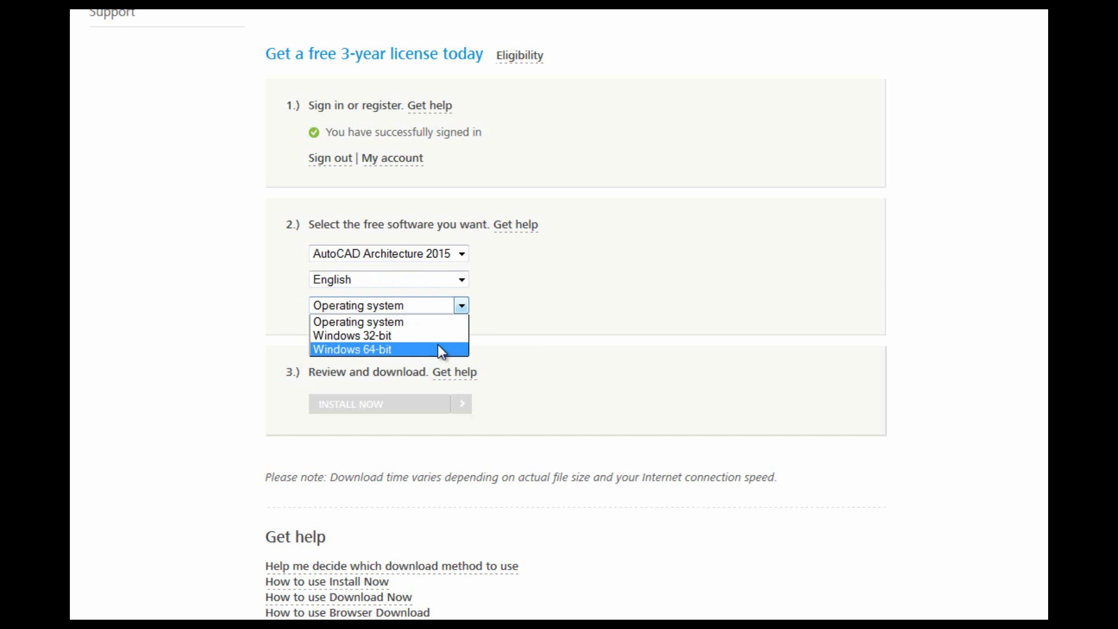
pyautogui.click(388, 350)
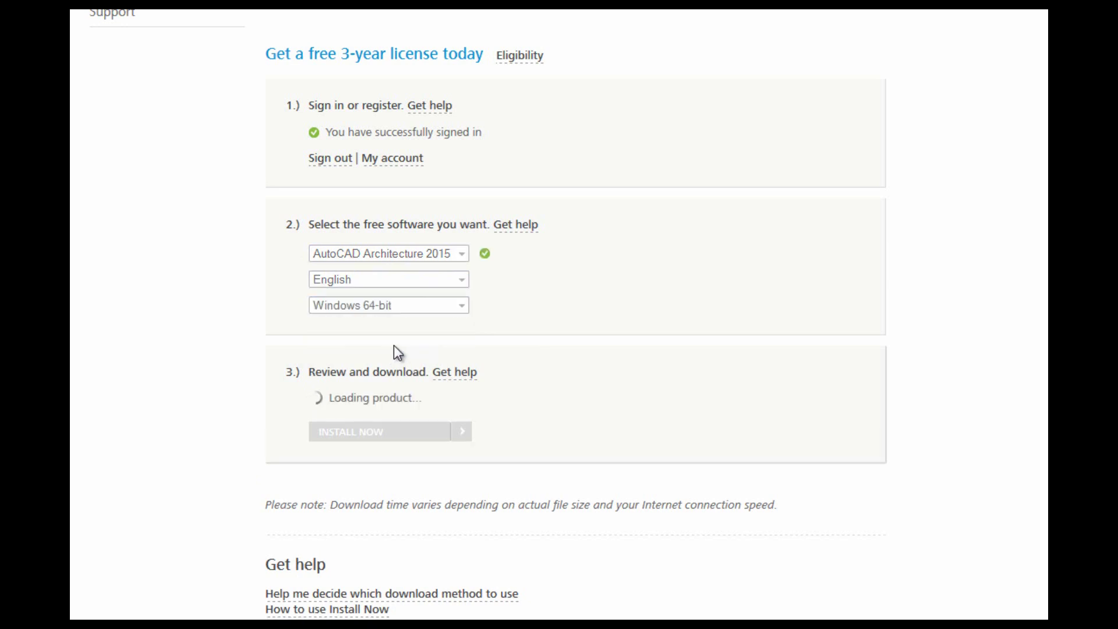
pyautogui.scroll(-2, 601, 357)
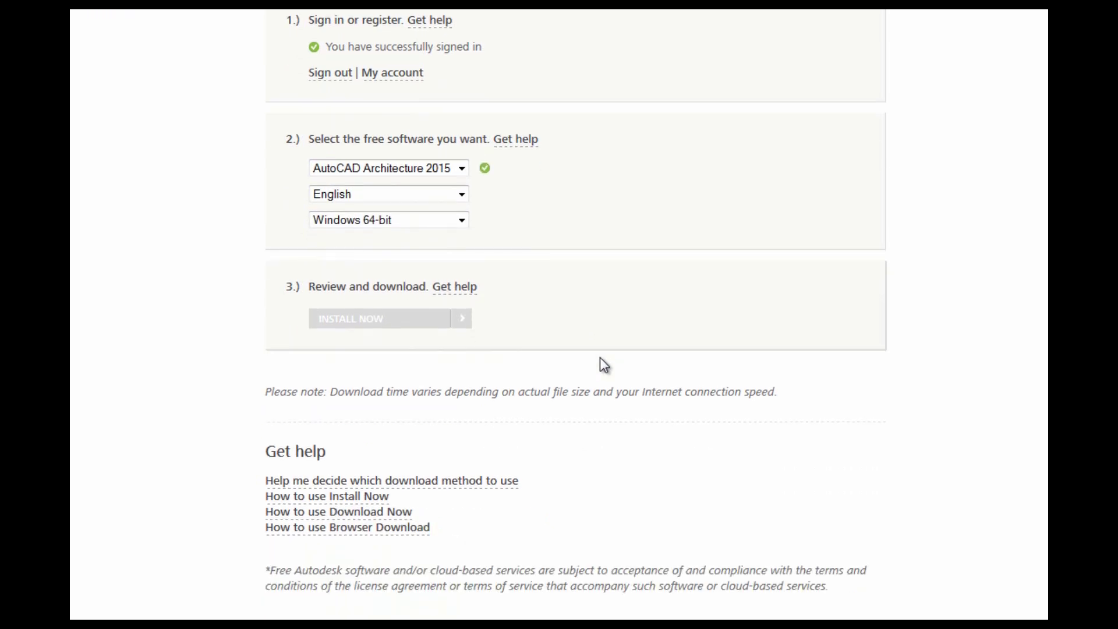
pyautogui.scroll(2, 599, 353)
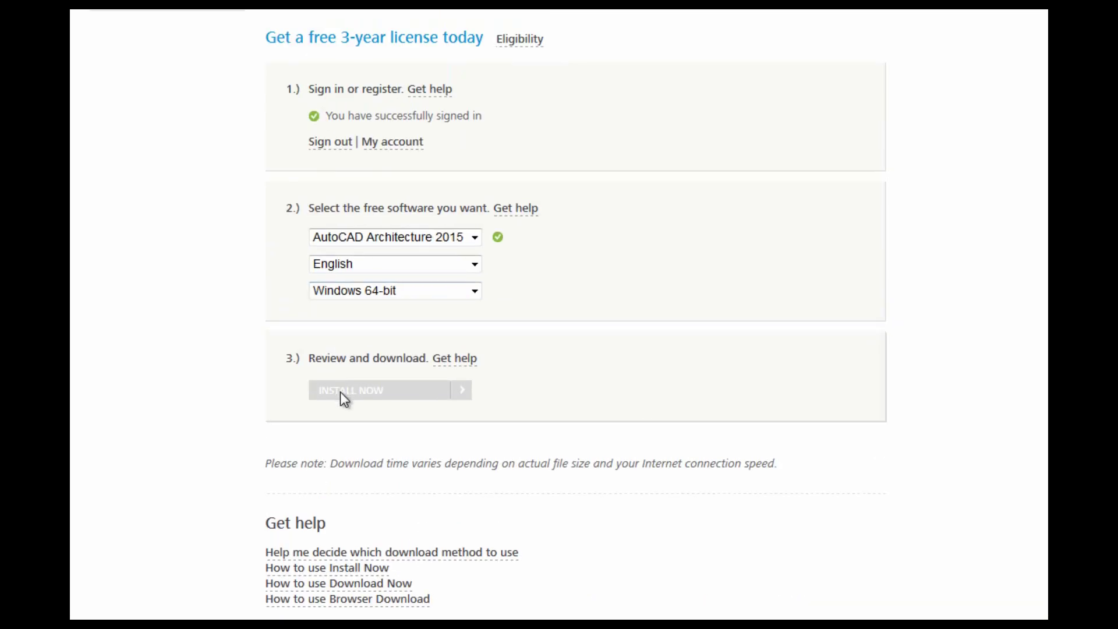
pyautogui.scroll(-2, 341, 391)
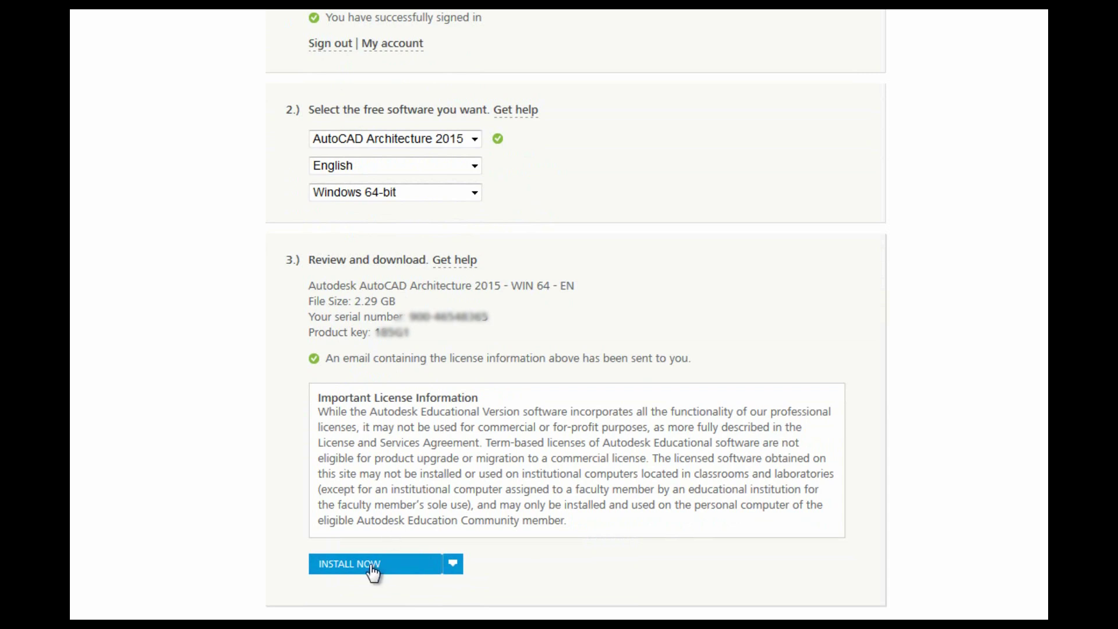
pyautogui.scroll(-2, 324, 490)
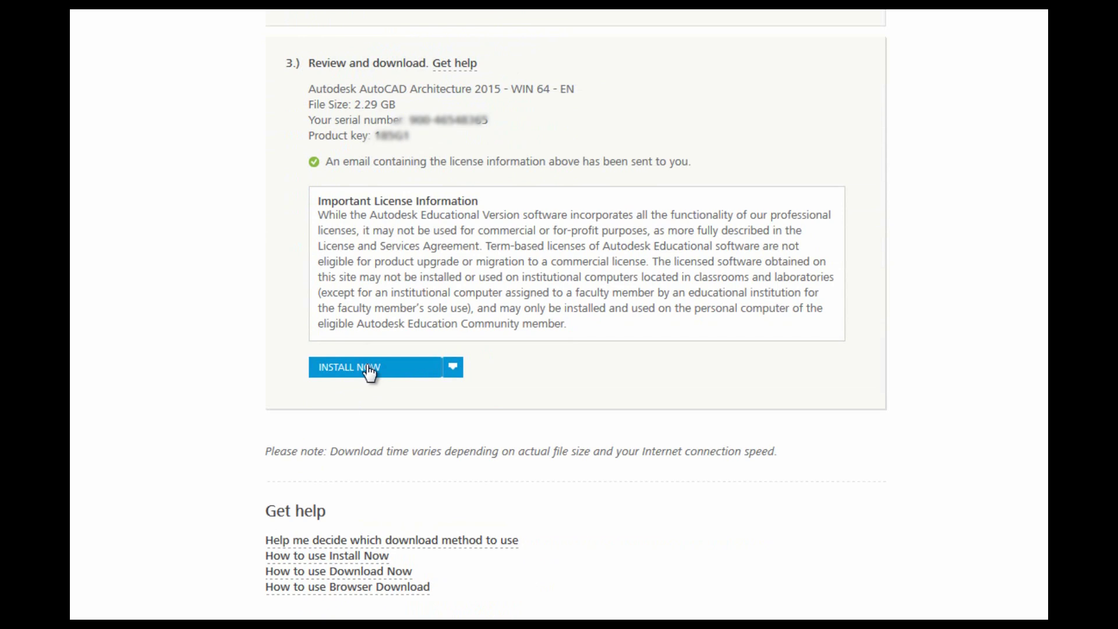
# Step: Install Now, accept the license agreement and save the setup file to the computer
pyautogui.click(368, 371)
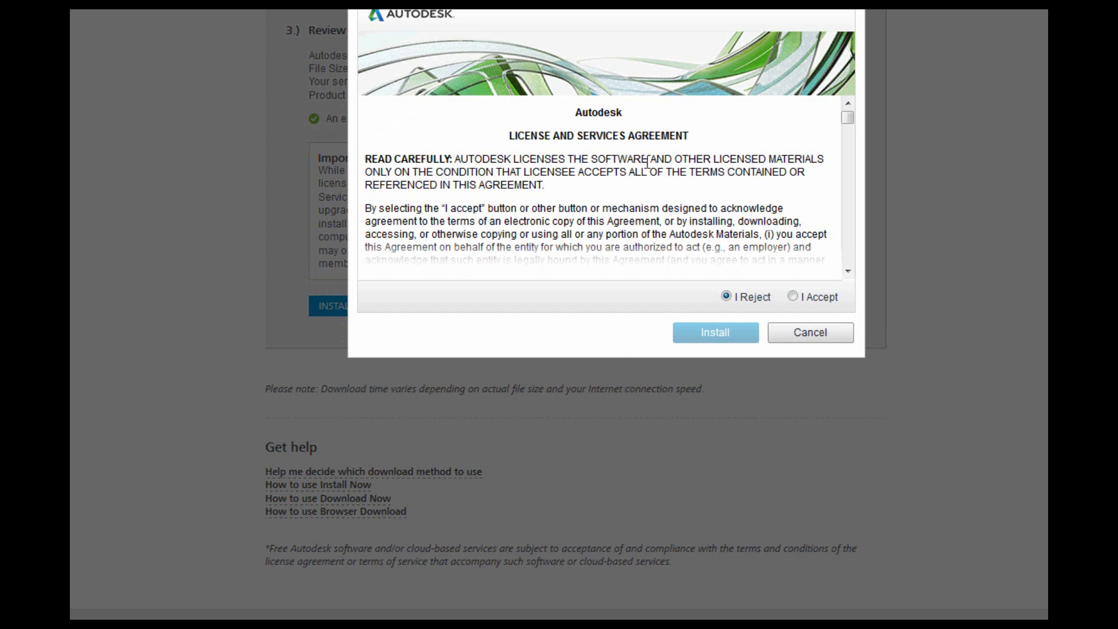
pyautogui.click(793, 297)
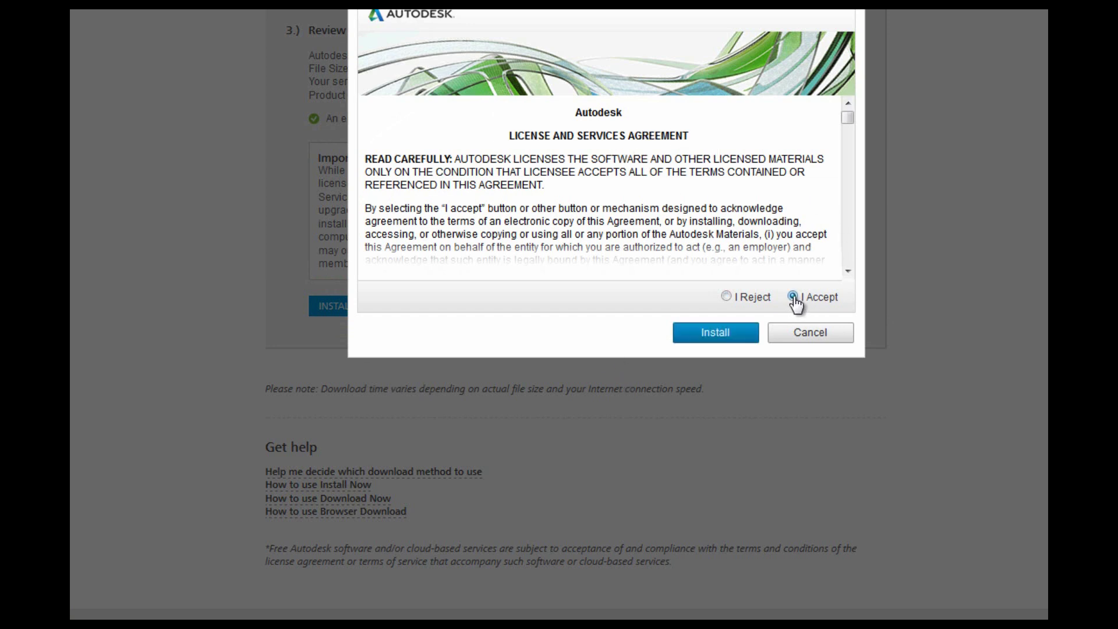
pyautogui.click(711, 333)
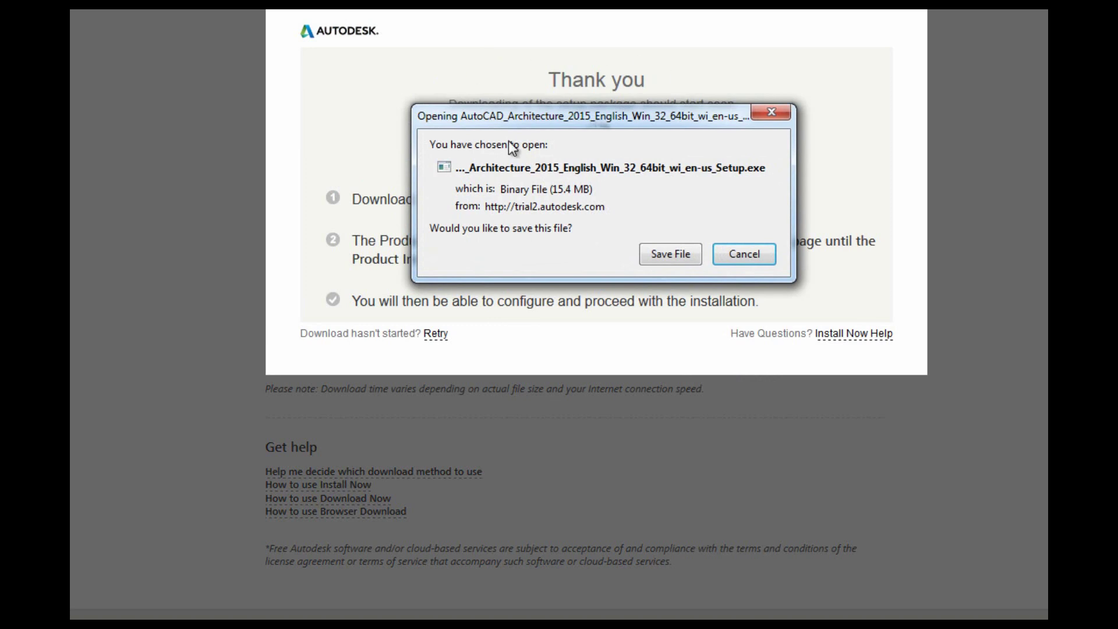
pyautogui.click(671, 252)
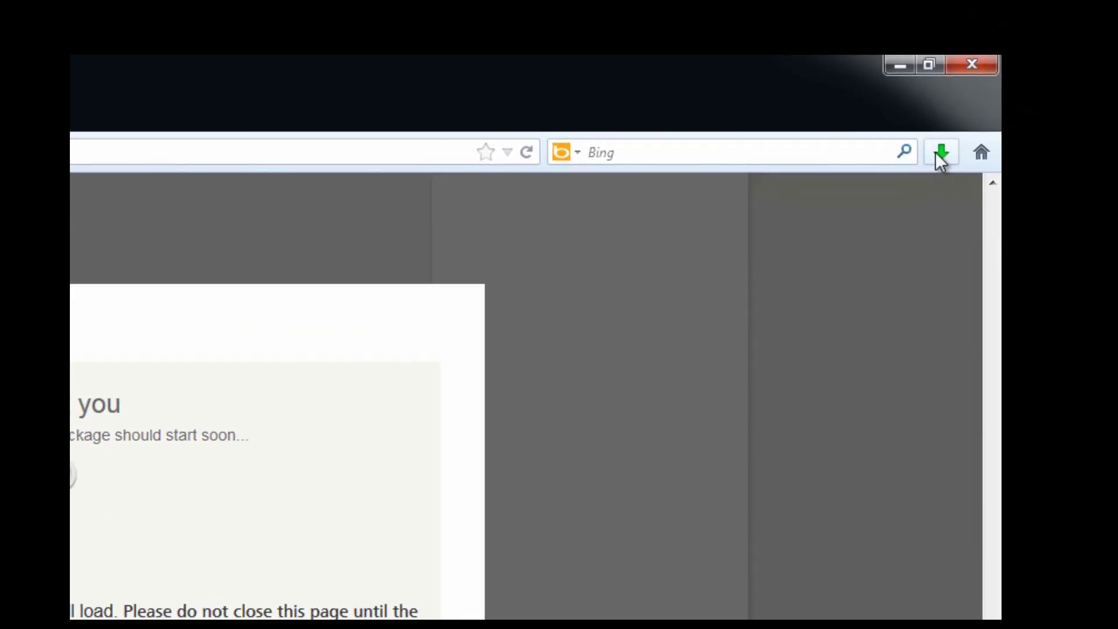
# Step: Run the downloaded AutoCAD Architecture setup .exe from the Firefox downloads list
pyautogui.click(941, 152)
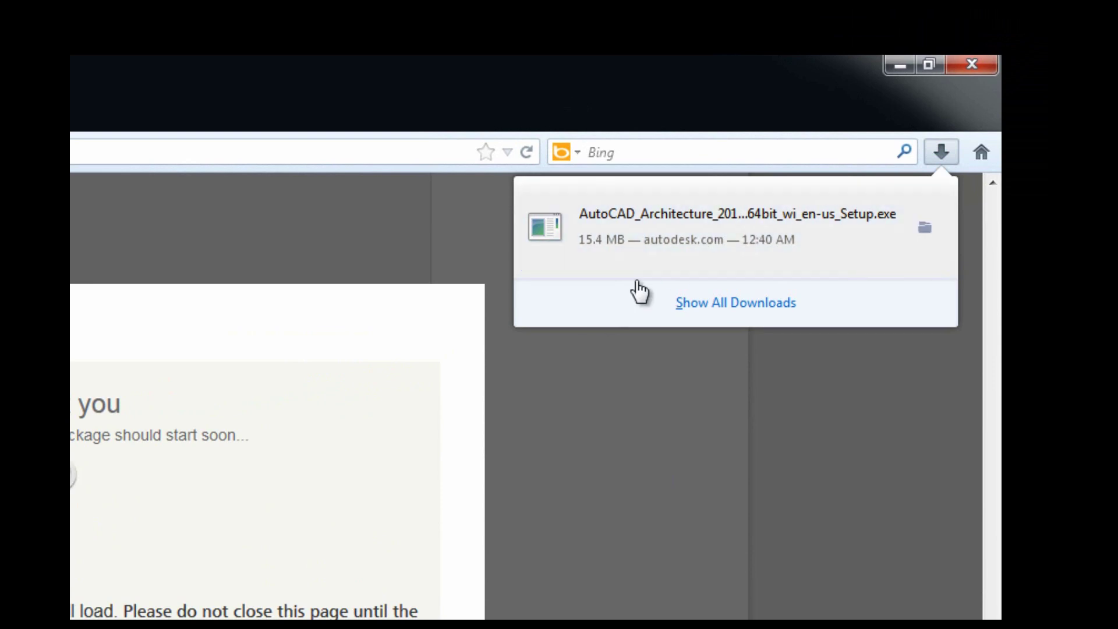
pyautogui.click(799, 236)
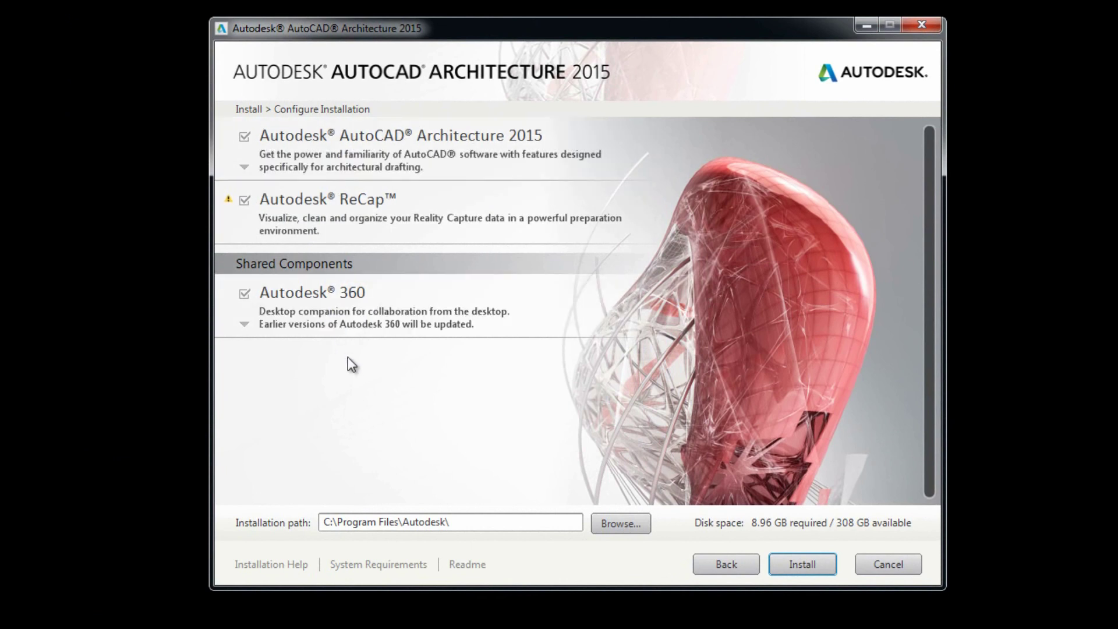
# Step: Install AutoCAD Architecture, ReCap and Autodesk 360 from the Configure Installation page
pyautogui.click(797, 581)
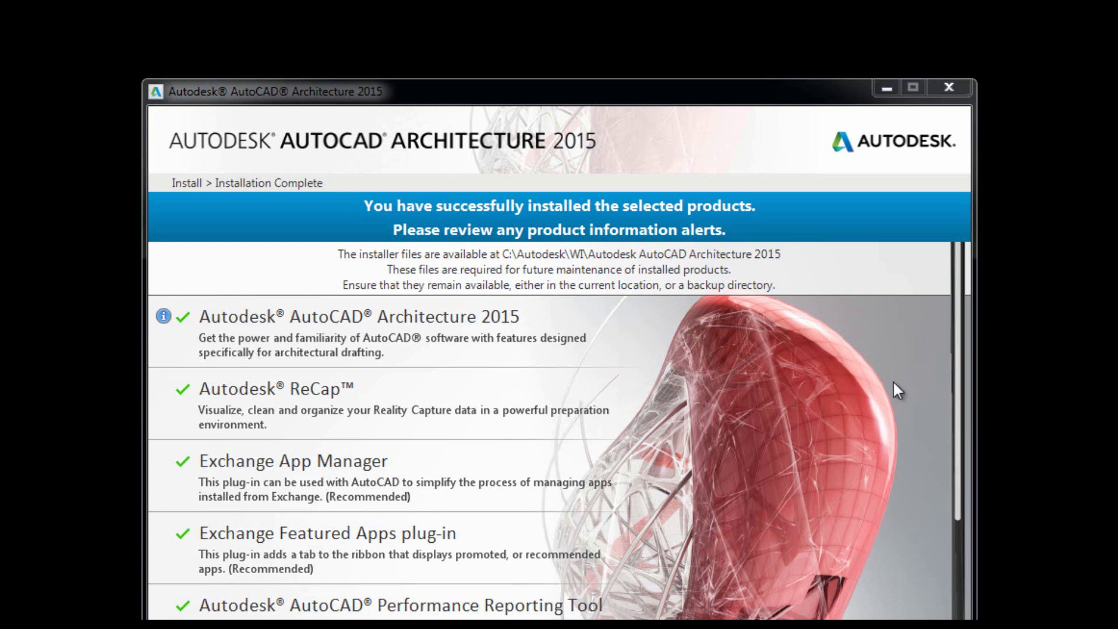
pyautogui.moveTo(964, 397)
pyautogui.mouseDown()
pyautogui.moveTo(970, 449)
pyautogui.moveTo(964, 377)
pyautogui.mouseUp()
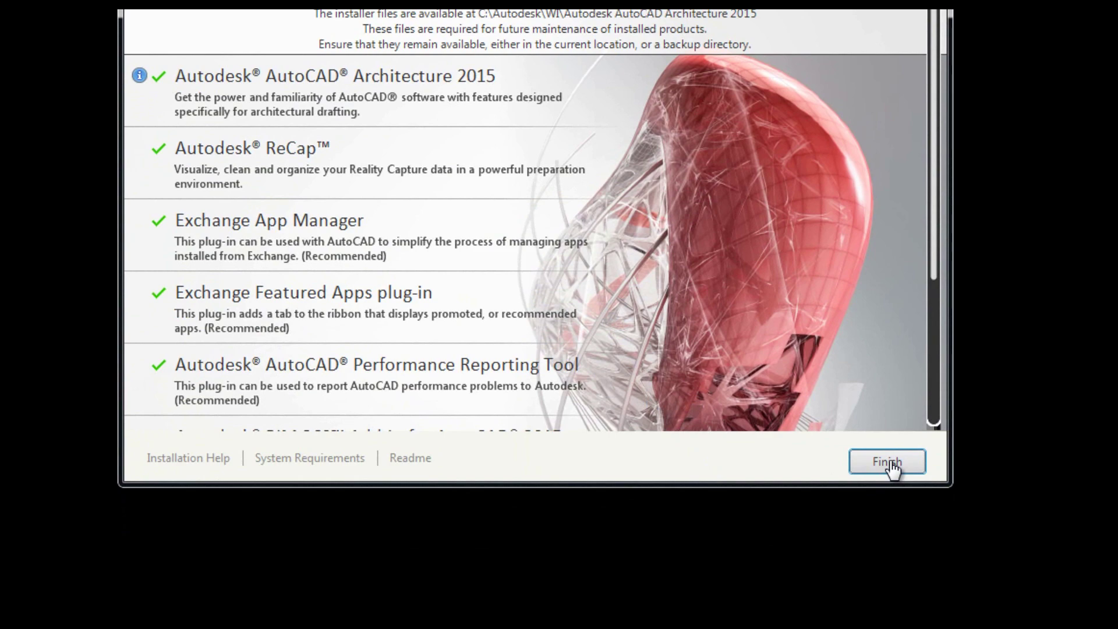
# Step: Finish the installer, leaving the new Autodesk shortcuts on the desktop
pyautogui.click(888, 463)
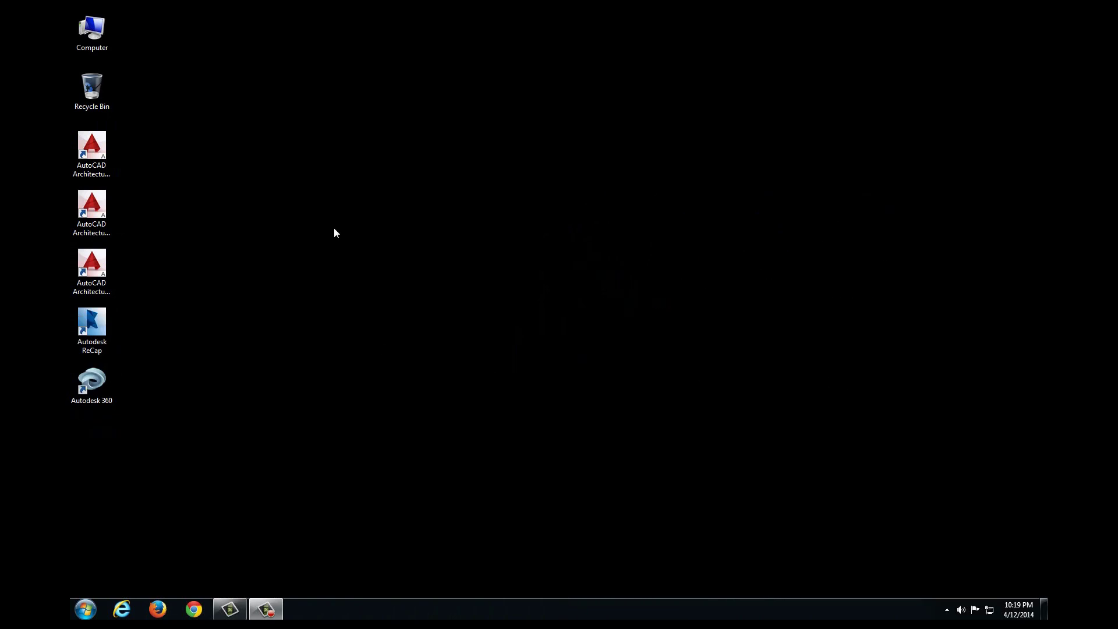
# Step: Arrange the AutoCAD, ReCap and Autodesk 360 shortcuts into one row across the desktop
pyautogui.moveTo(92, 284)
pyautogui.mouseDown()
pyautogui.moveTo(180, 209)
pyautogui.moveTo(166, 205)
pyautogui.mouseUp()
pyautogui.moveTo(100, 368); pyautogui.dragTo(223, 206)
pyautogui.moveTo(100, 446)
pyautogui.mouseDown()
pyautogui.moveTo(281, 308)
pyautogui.moveTo(284, 208)
pyautogui.mouseUp()
pyautogui.moveTo(100, 525); pyautogui.dragTo(346, 215)
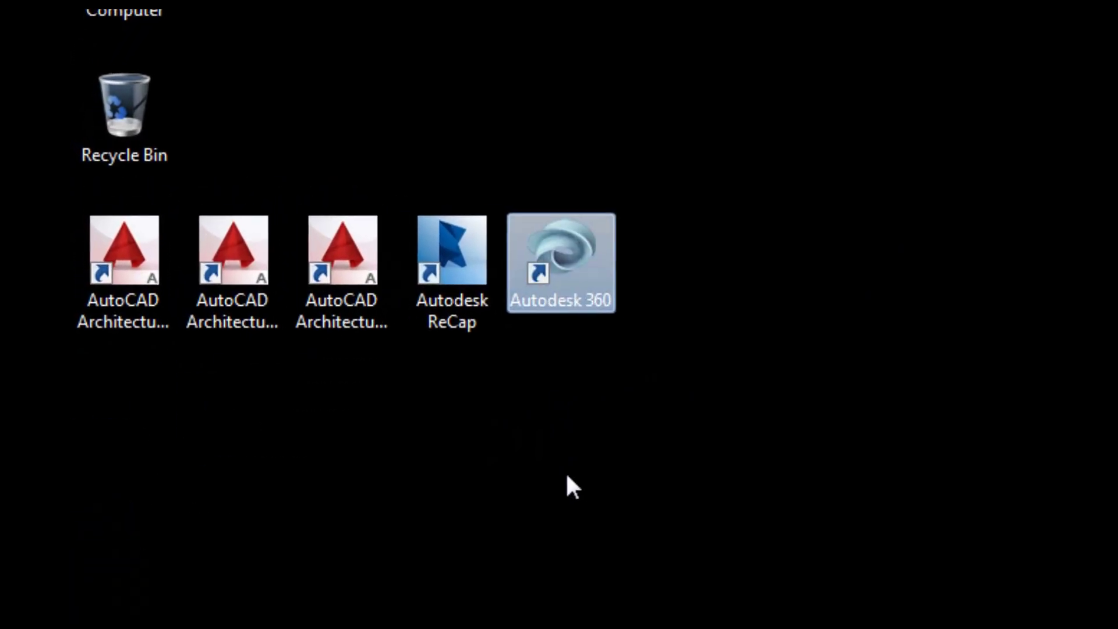
pyautogui.click(568, 486)
# Step: Identify the AutoCAD Architecture 2015 English (US Imperial) shortcut by name and move it apart to the right
pyautogui.click(139, 282)
pyautogui.click(243, 282)
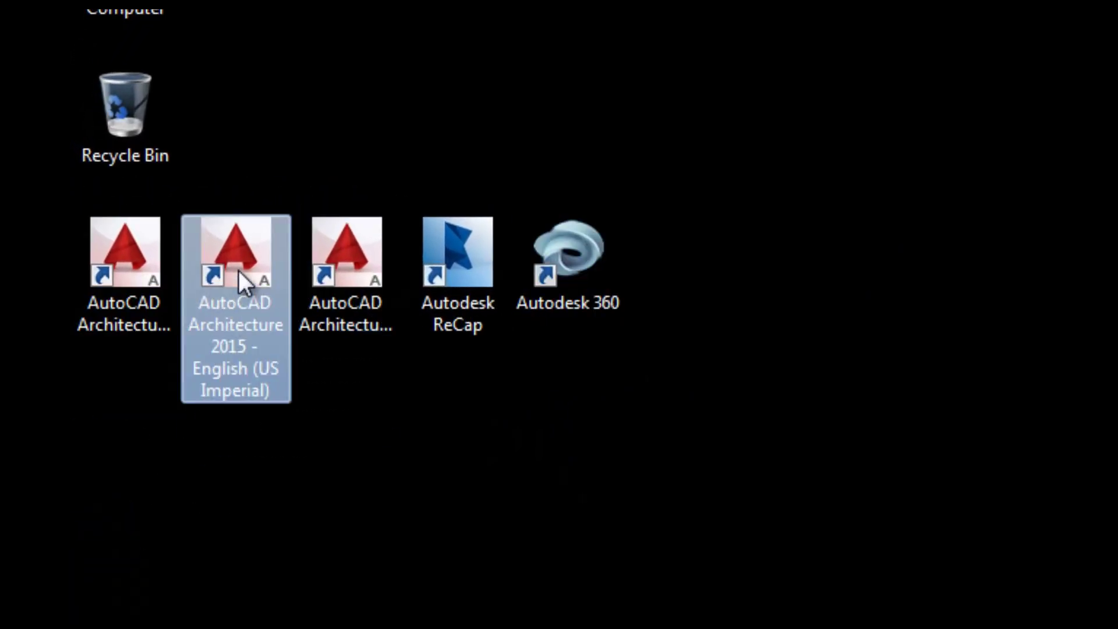
pyautogui.click(354, 293)
pyautogui.click(266, 285)
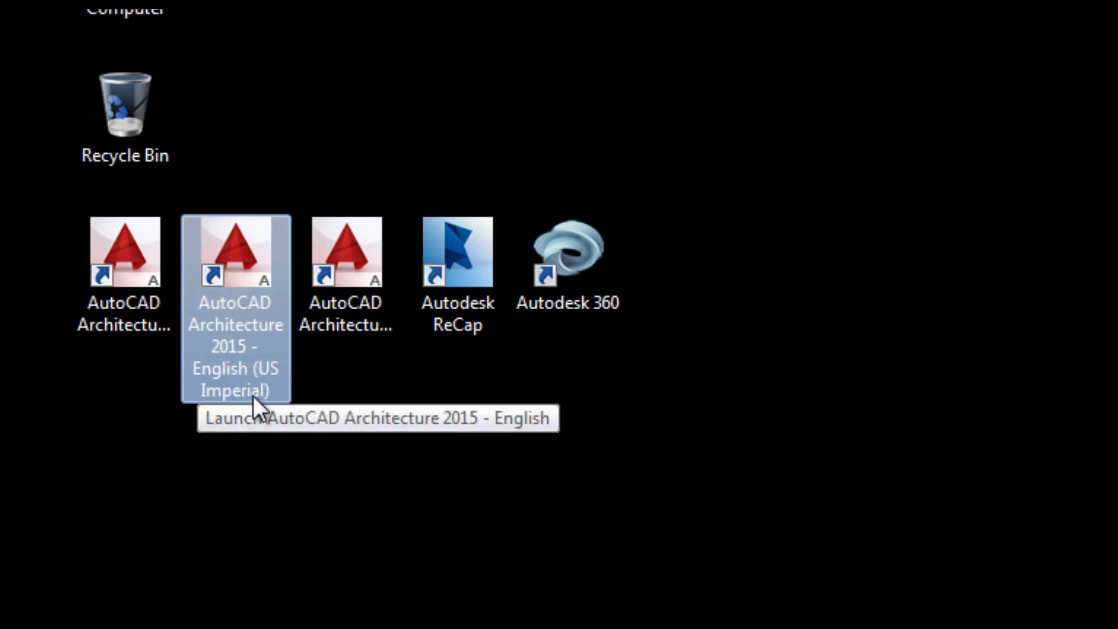
pyautogui.moveTo(240, 385); pyautogui.dragTo(970, 409)
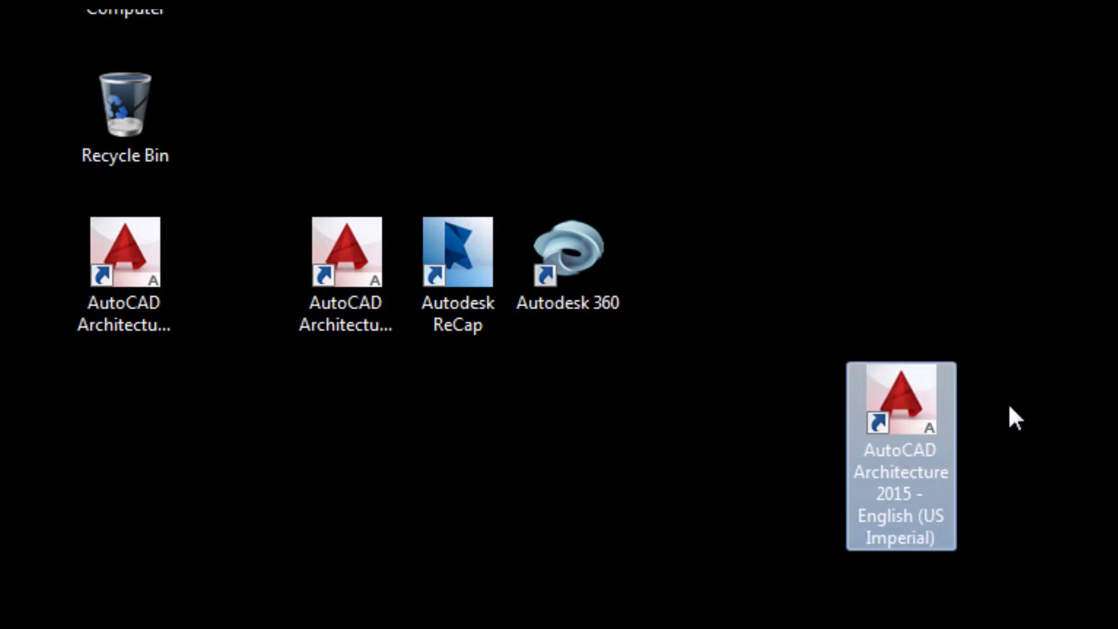